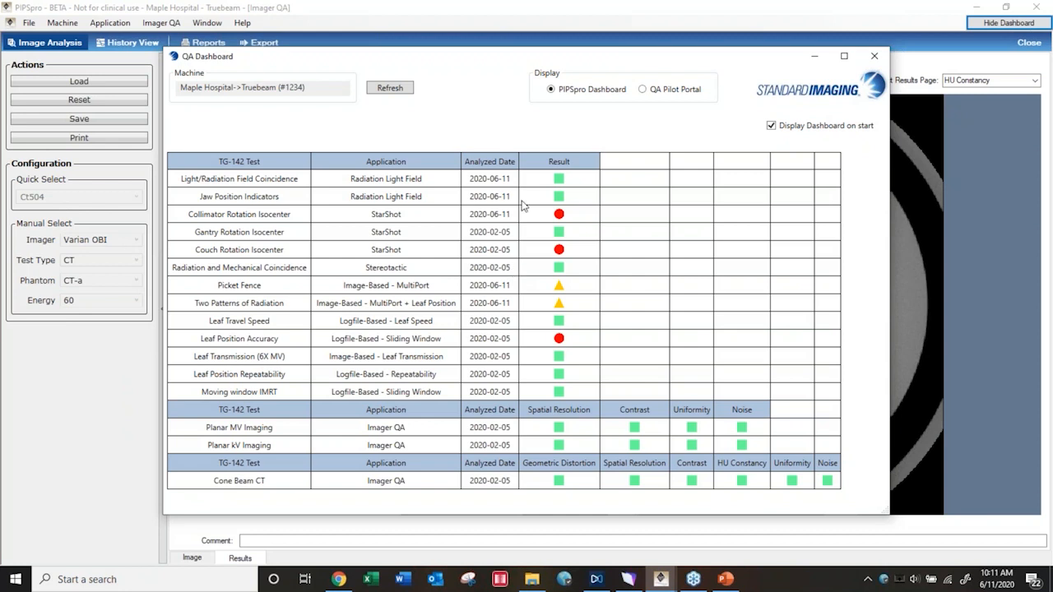
triple_click(194, 88)
click(645, 92)
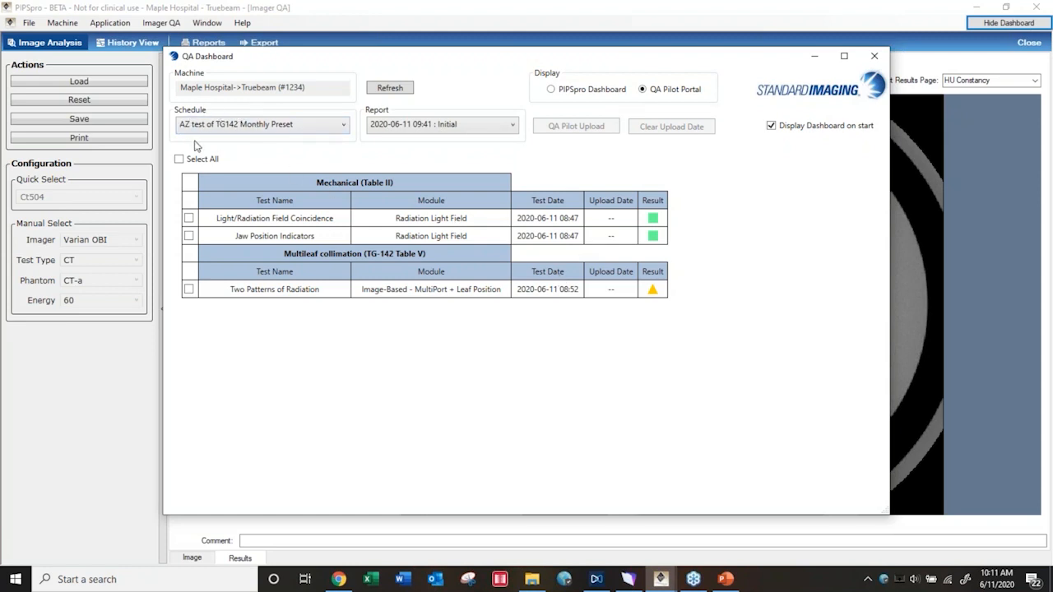
click(344, 128)
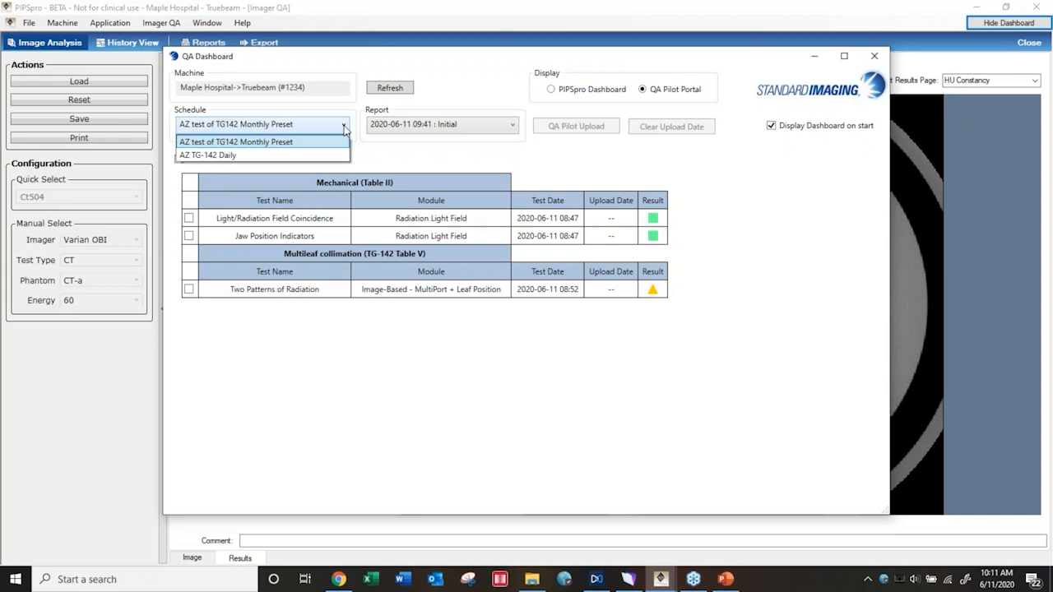
click(296, 143)
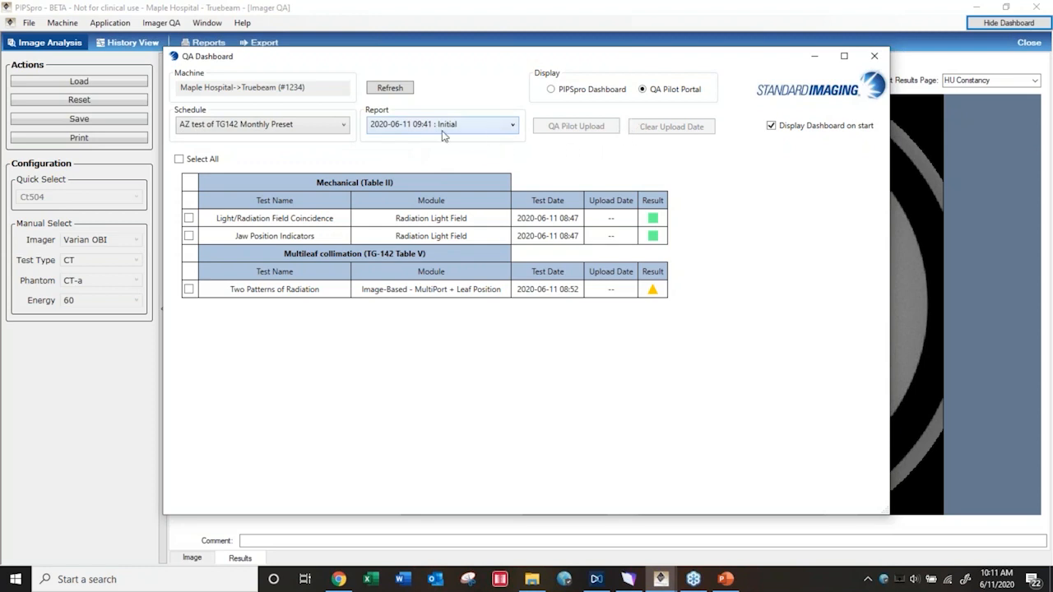
click(511, 126)
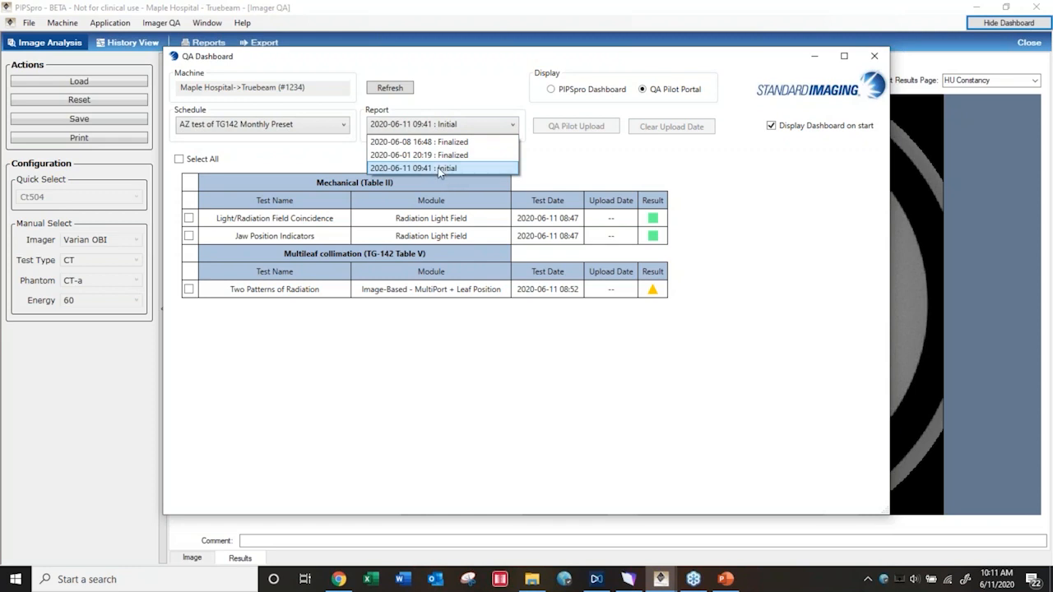
click(442, 171)
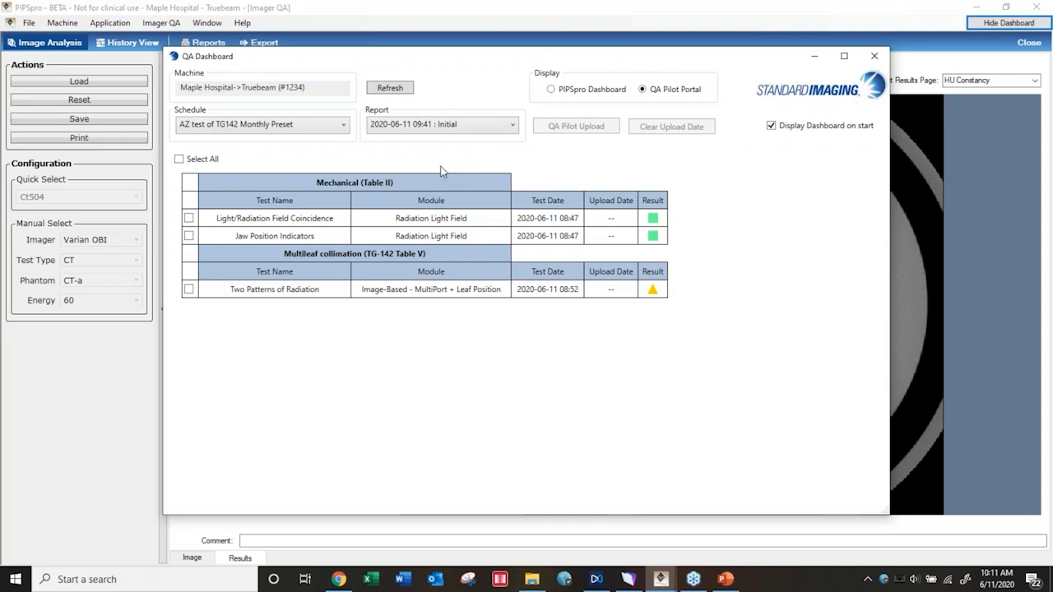
click(513, 128)
click(482, 155)
click(514, 126)
click(452, 168)
Switch to QA Pilot in Chrome and view Maple Hospital's Jun 8th 2020 monthly preset report down to its Multileaf collimation results
click(338, 579)
click(92, 12)
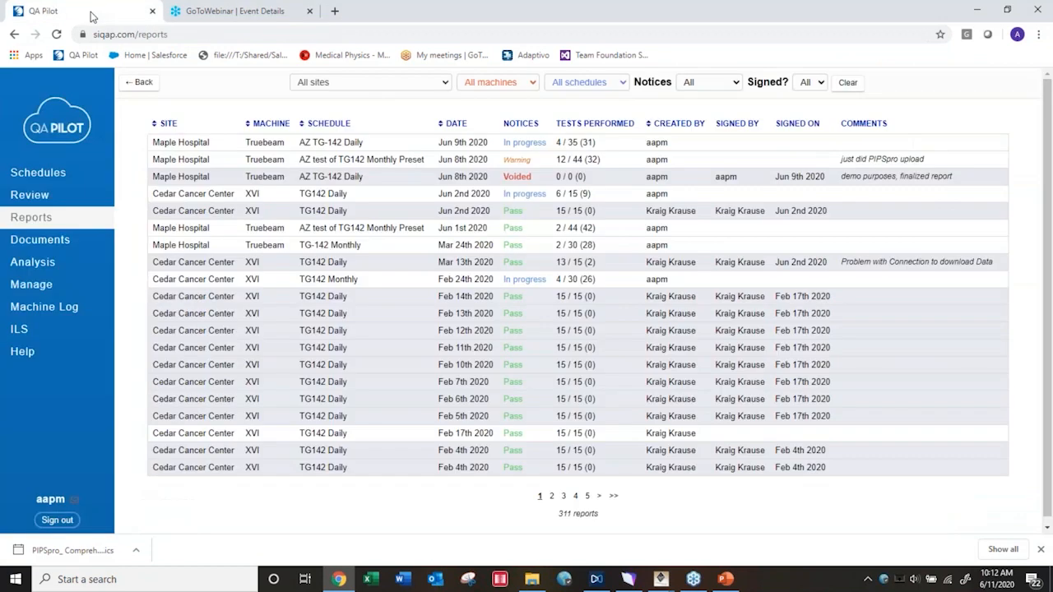
click(190, 160)
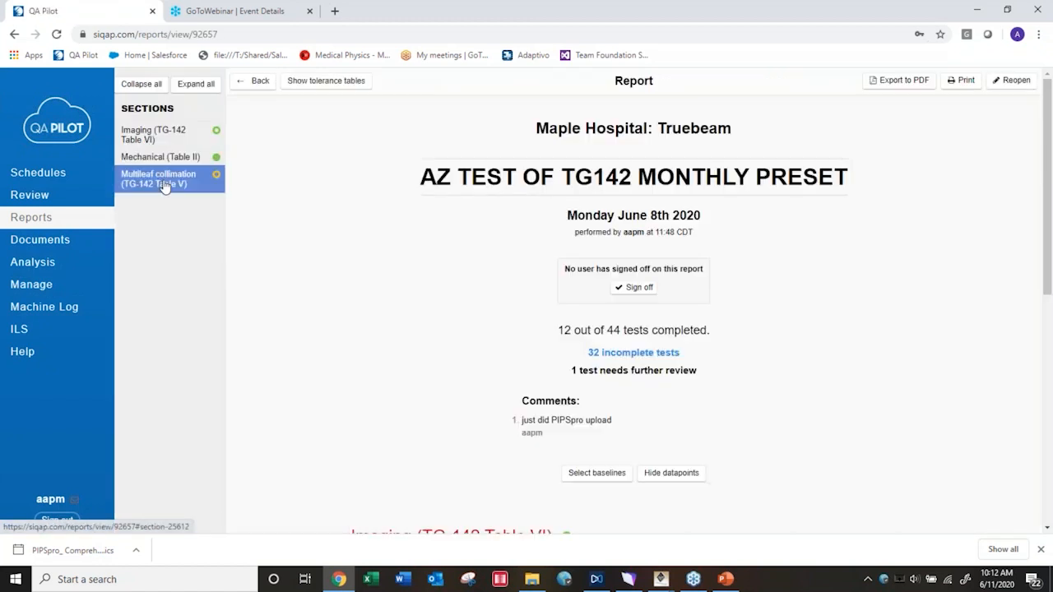
click(164, 180)
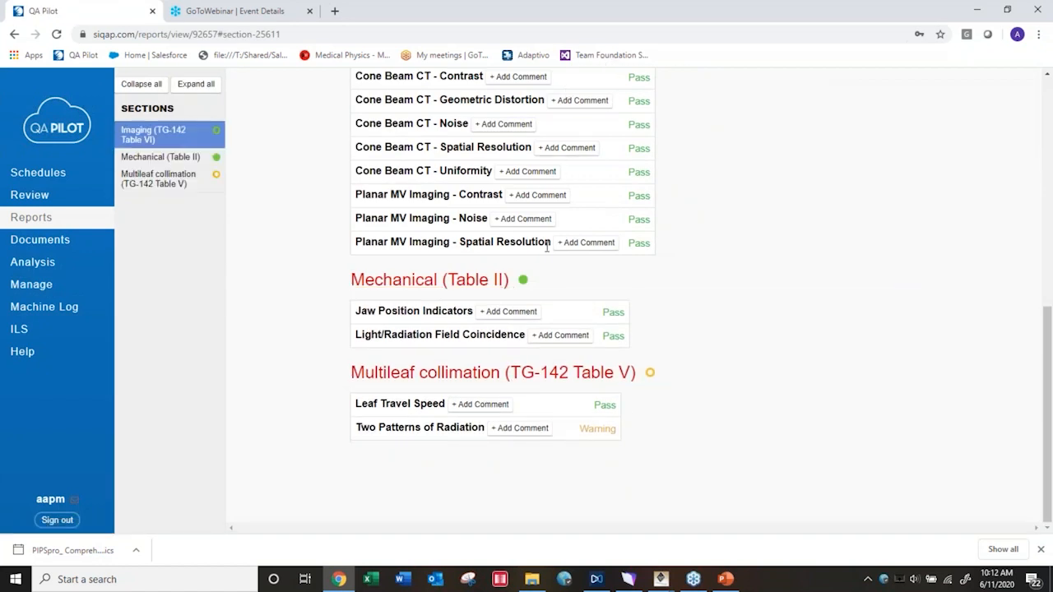
Return to PIPSpro and close the QA Dashboard to reveal the image analysis window
click(660, 579)
click(691, 544)
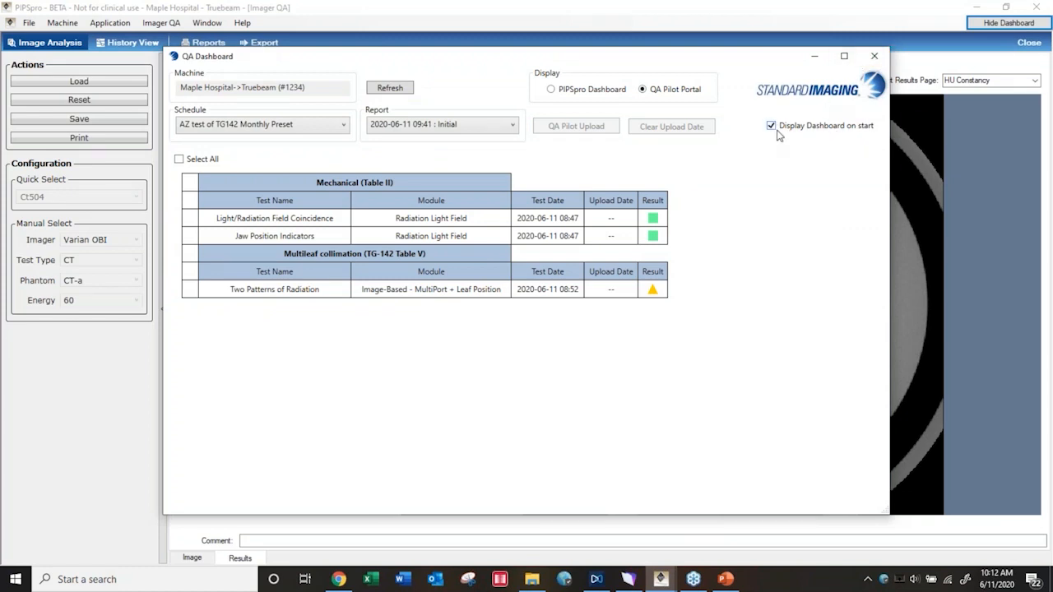
click(874, 56)
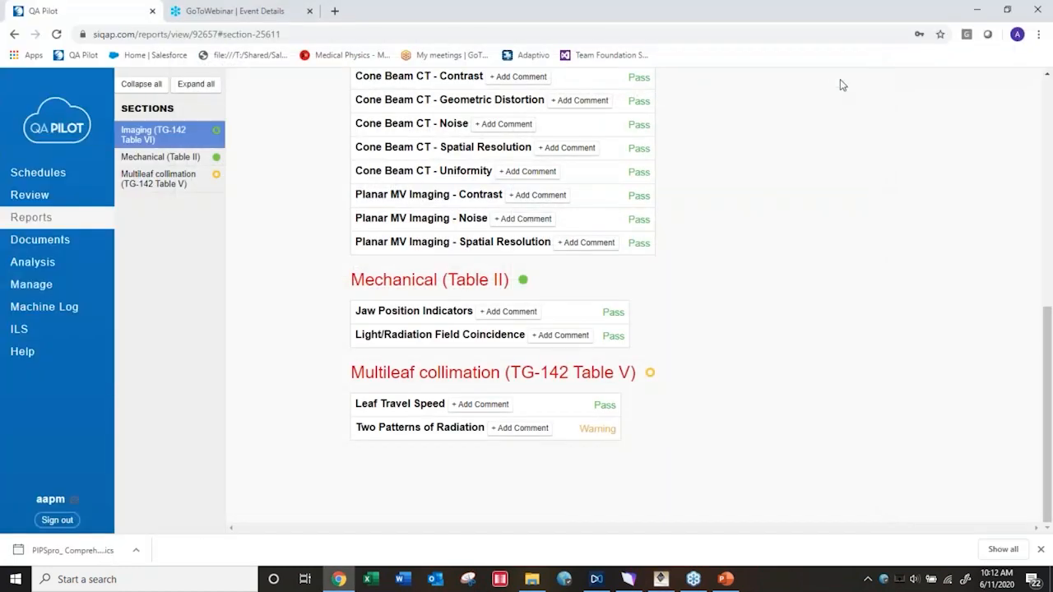
click(661, 580)
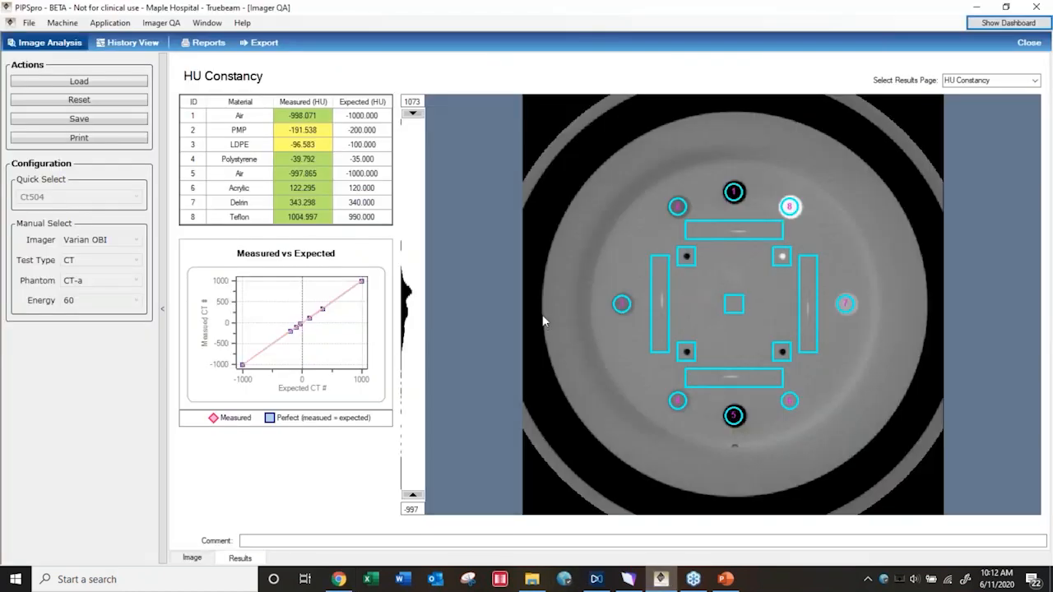
Try to launch the System Manager
click(29, 23)
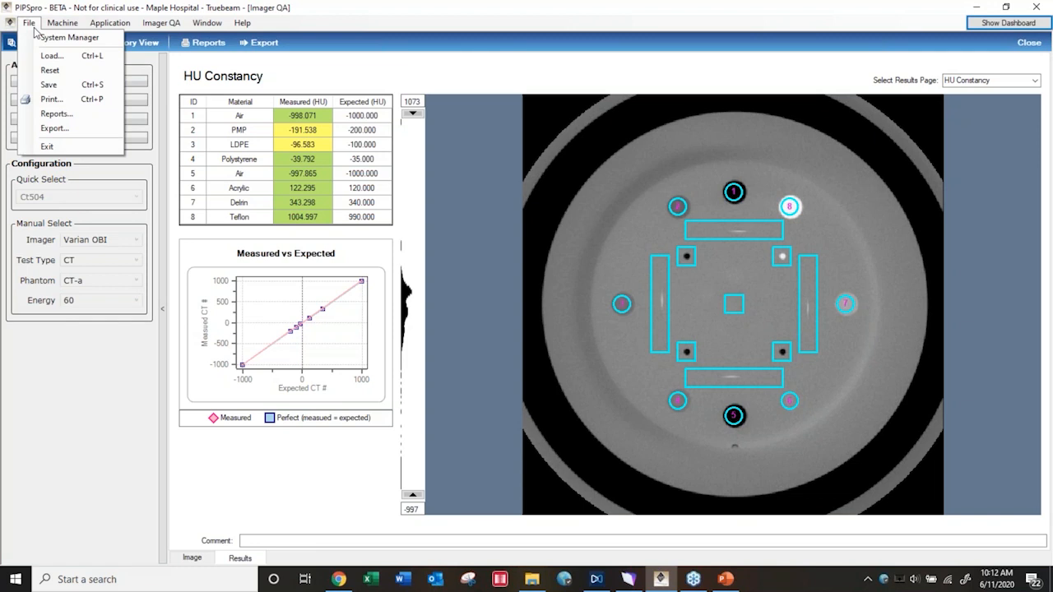
click(45, 37)
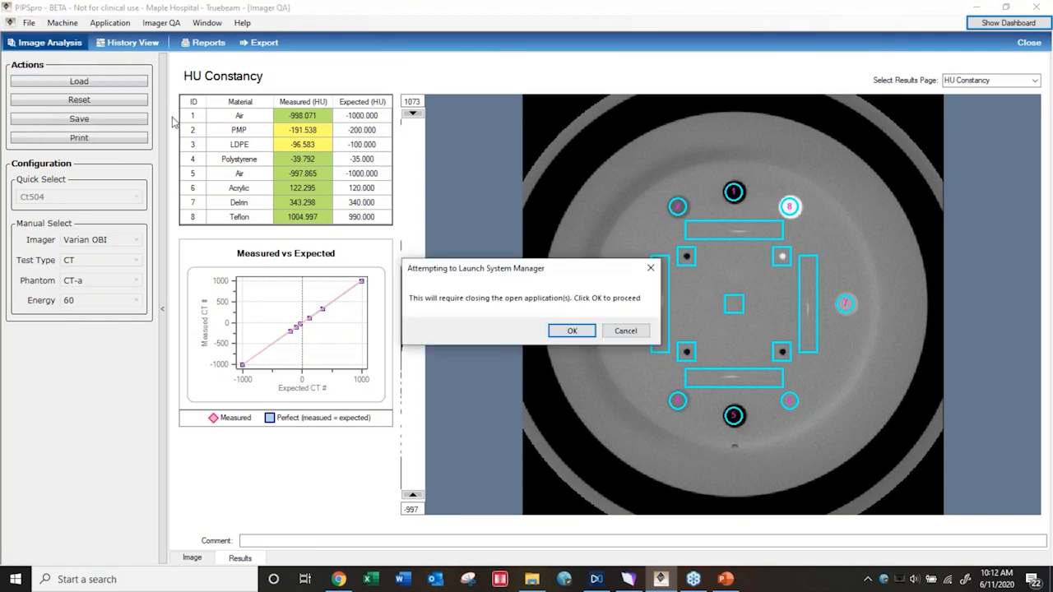
click(626, 330)
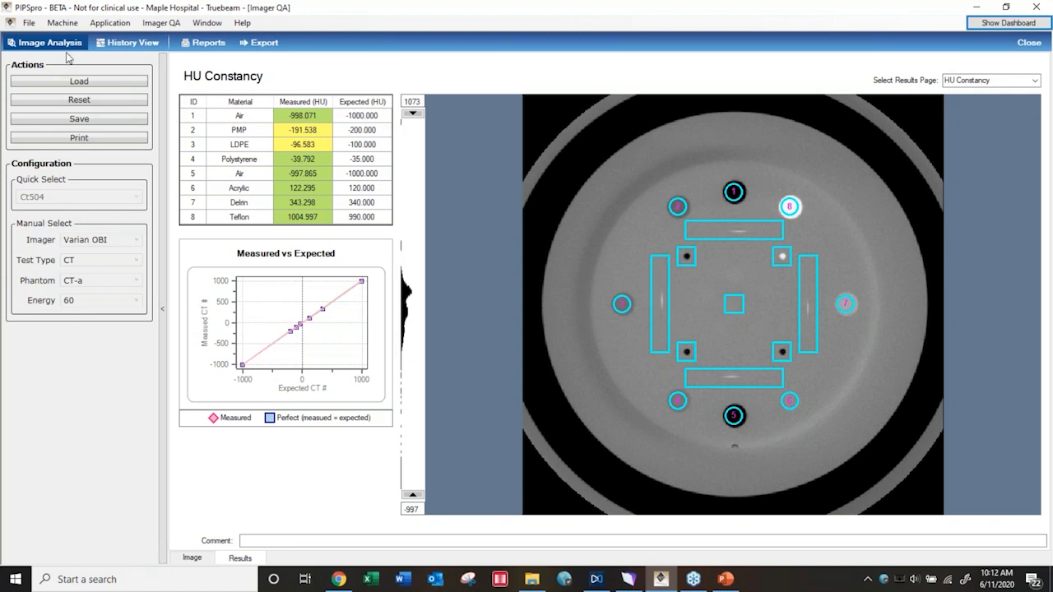
click(70, 27)
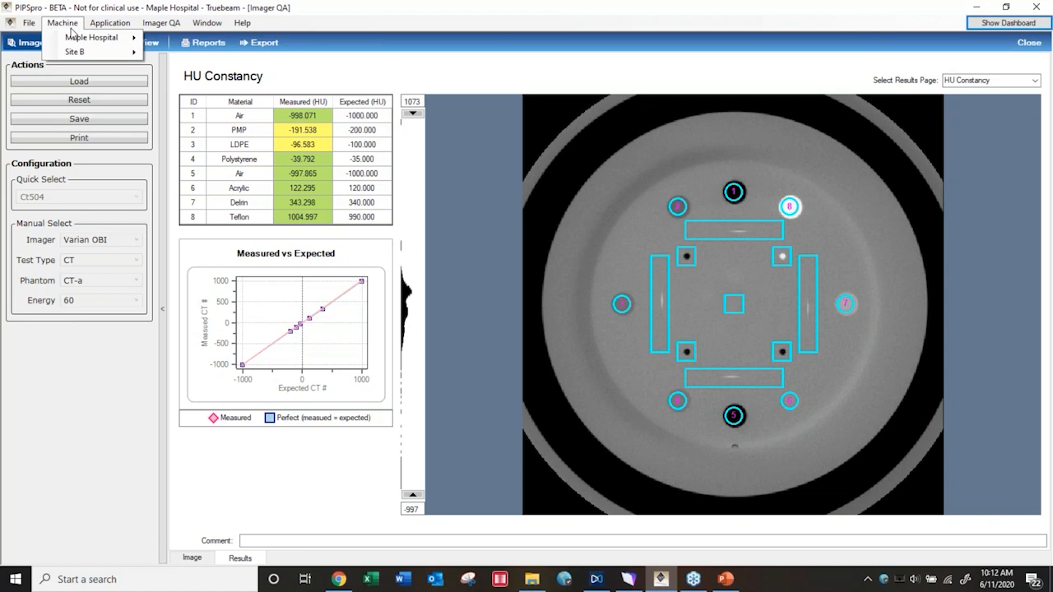
mouse_move(110, 25)
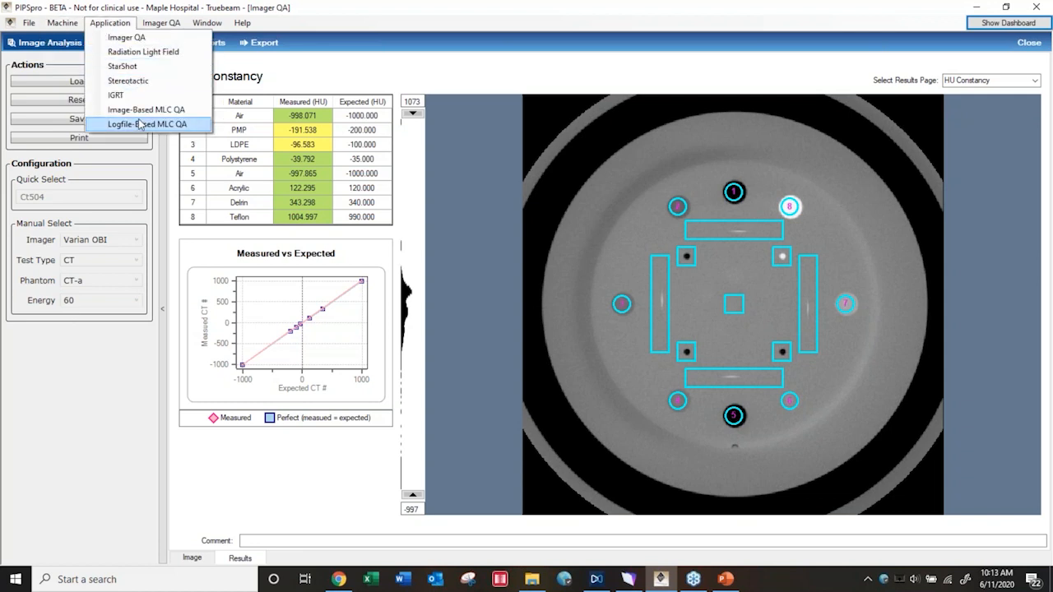
mouse_move(171, 26)
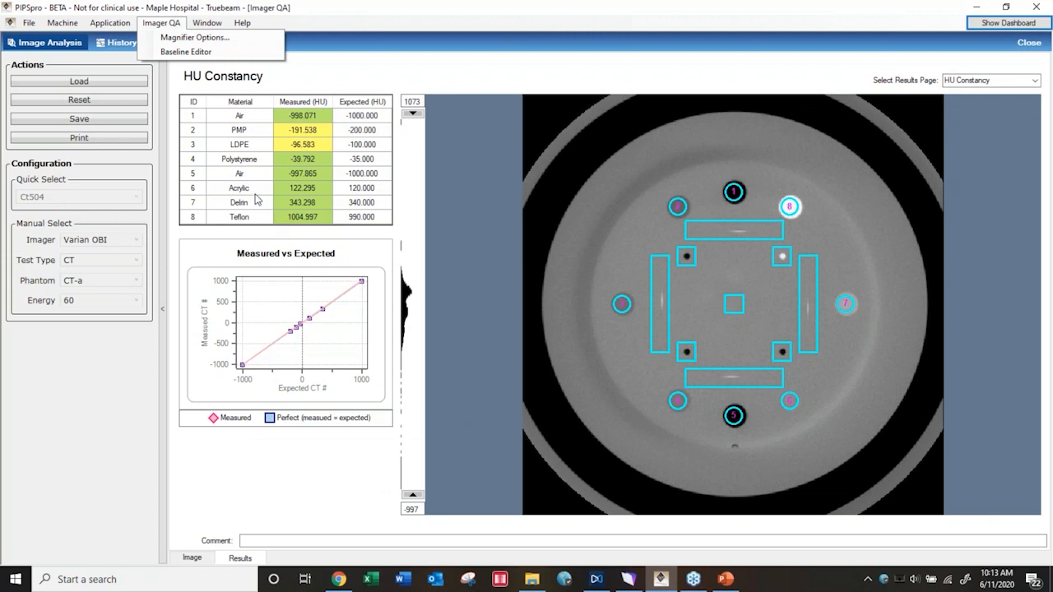
Switch the CT results from HU Constancy to the Summary page
click(983, 83)
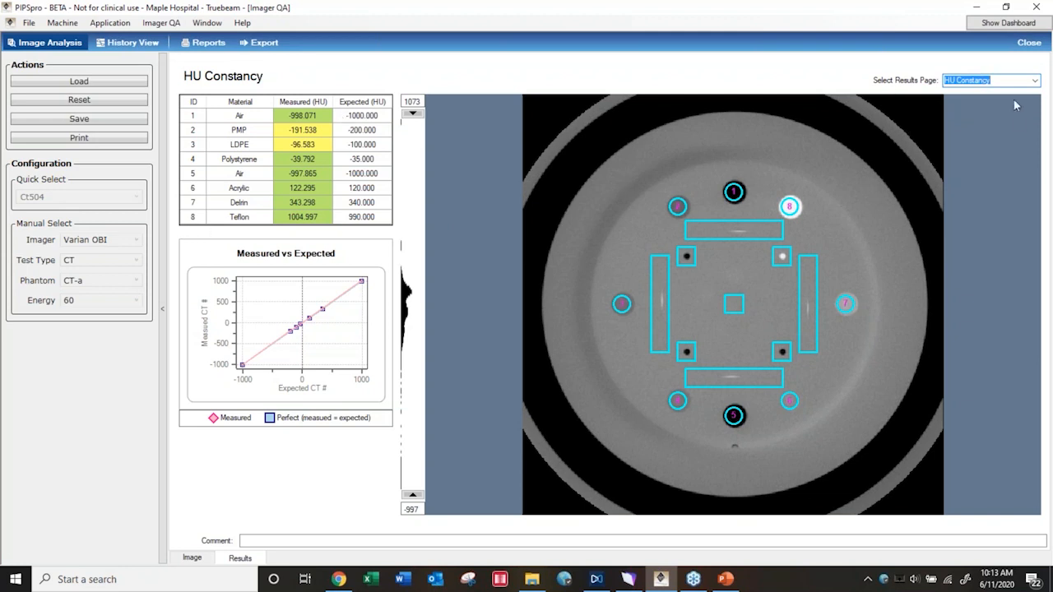
click(1035, 53)
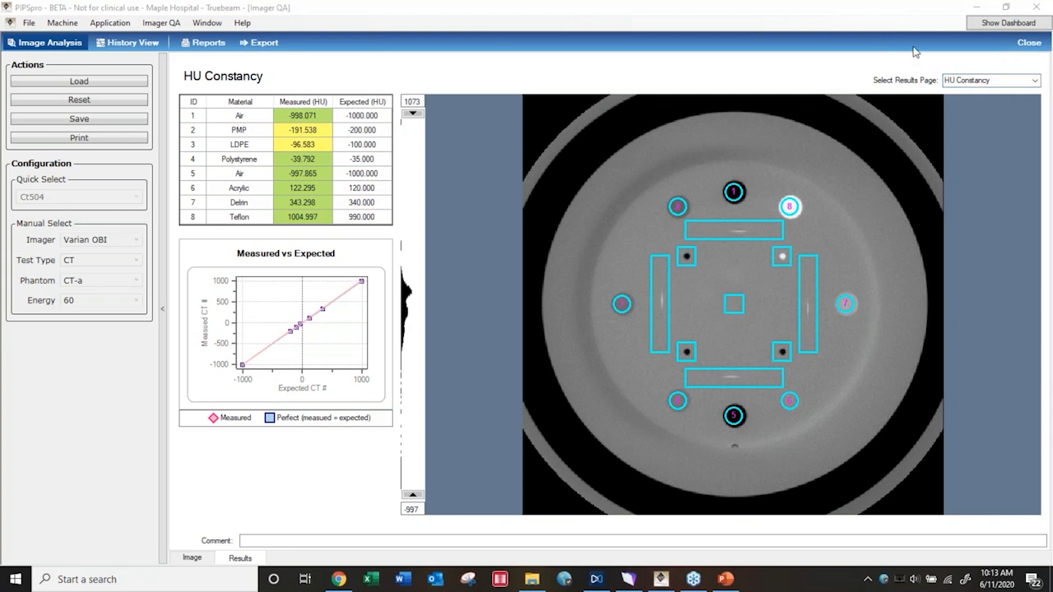
click(1034, 80)
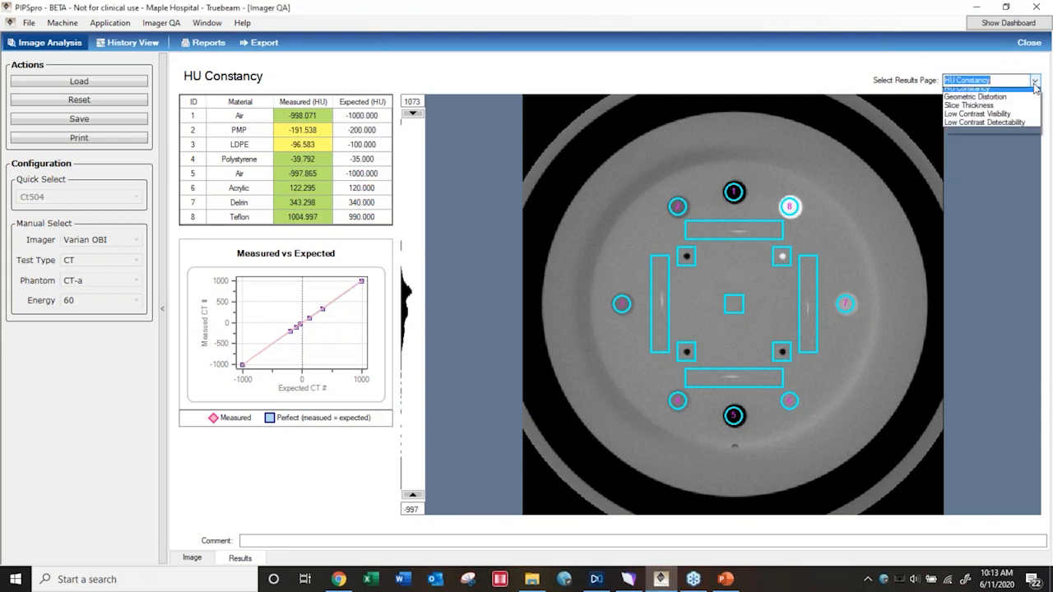
click(956, 93)
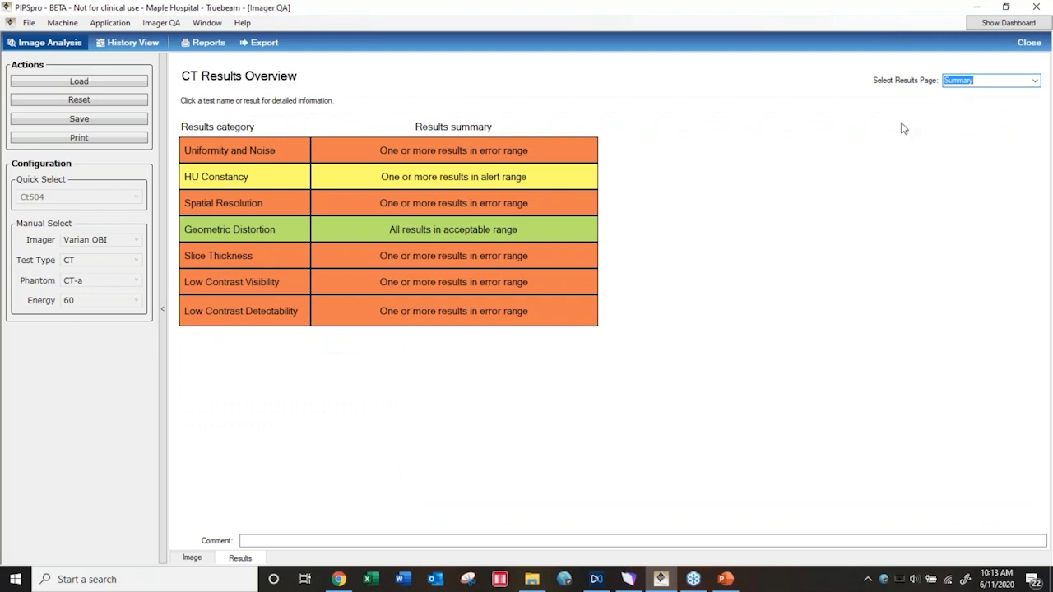
View the Spatial Resolution results, return to the Summary page, and open the Geometric Distortion details from it
click(1034, 82)
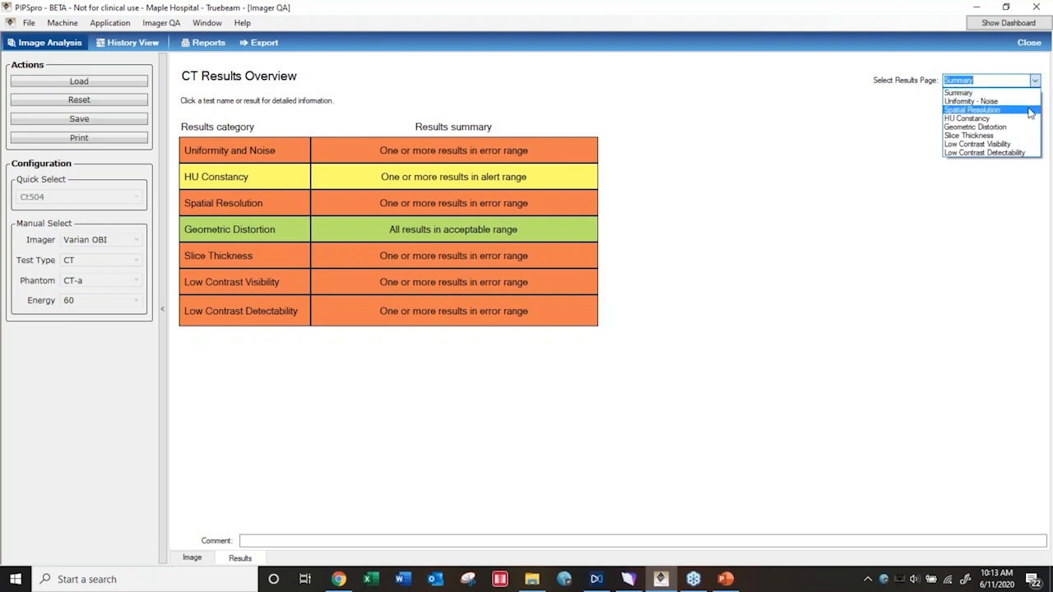
click(1029, 110)
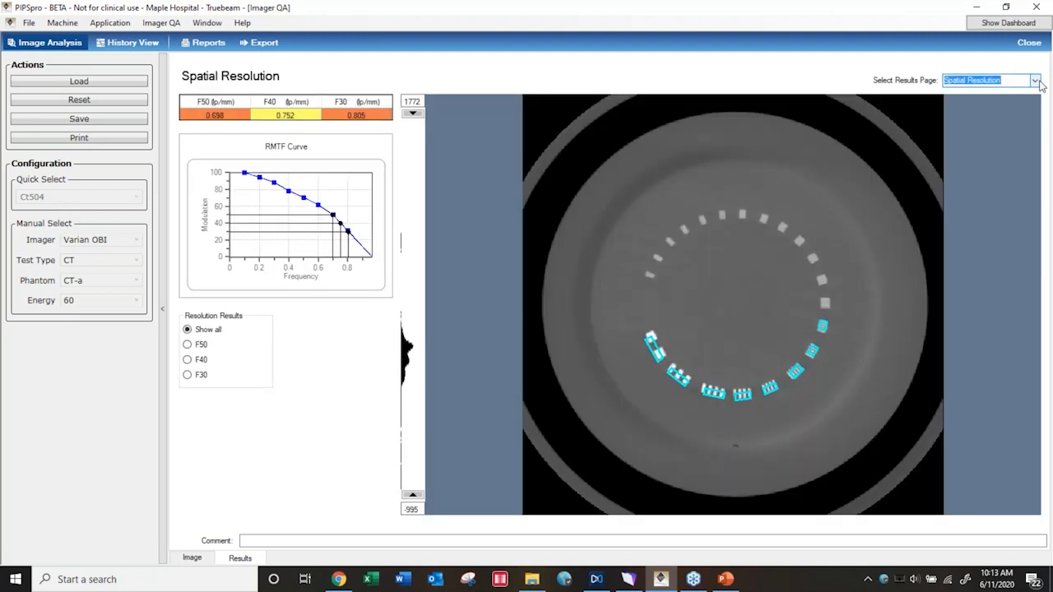
click(1034, 80)
click(978, 93)
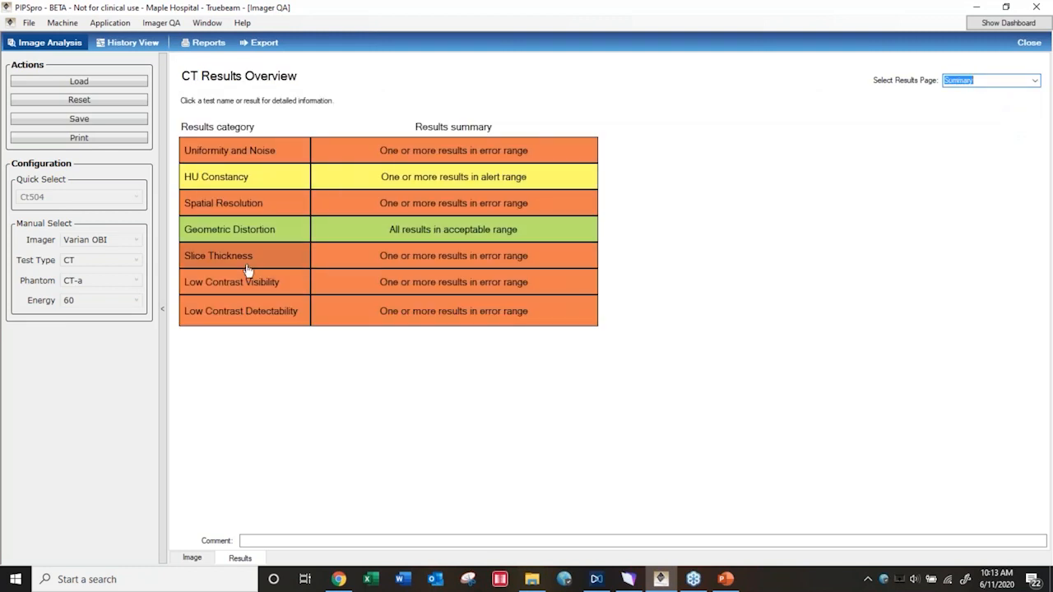
click(242, 234)
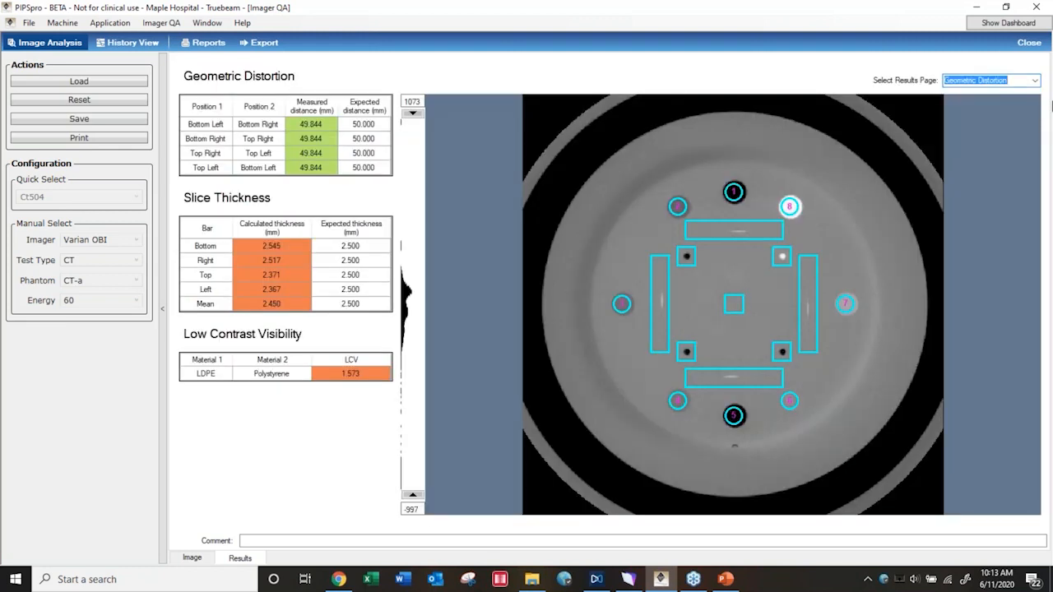
Show the Uniformity - Noise results page, and check the image view before returning to the results
click(1035, 79)
click(963, 127)
click(1035, 79)
click(991, 102)
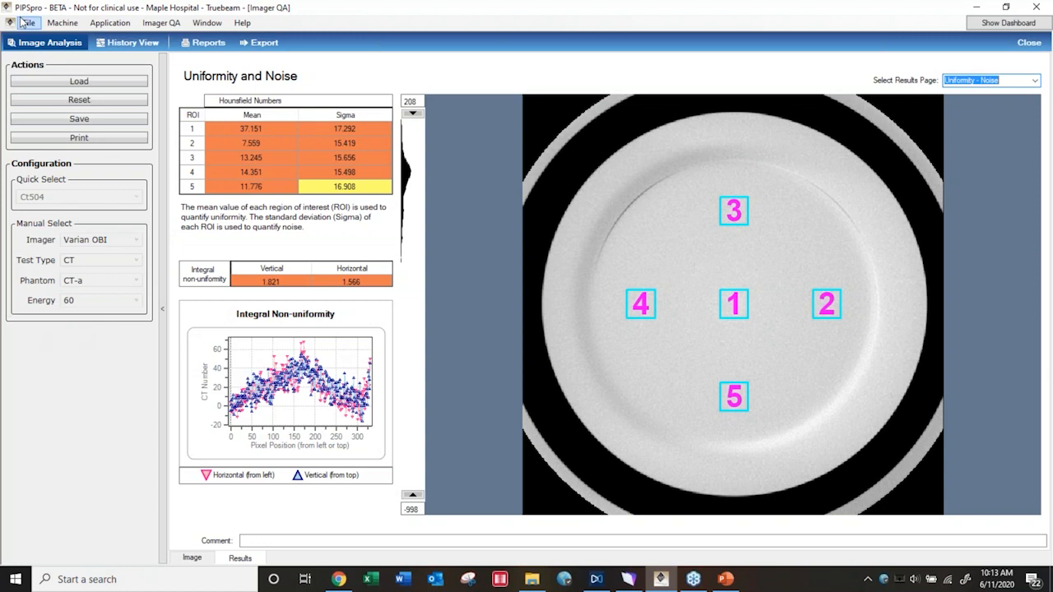
click(193, 559)
click(240, 558)
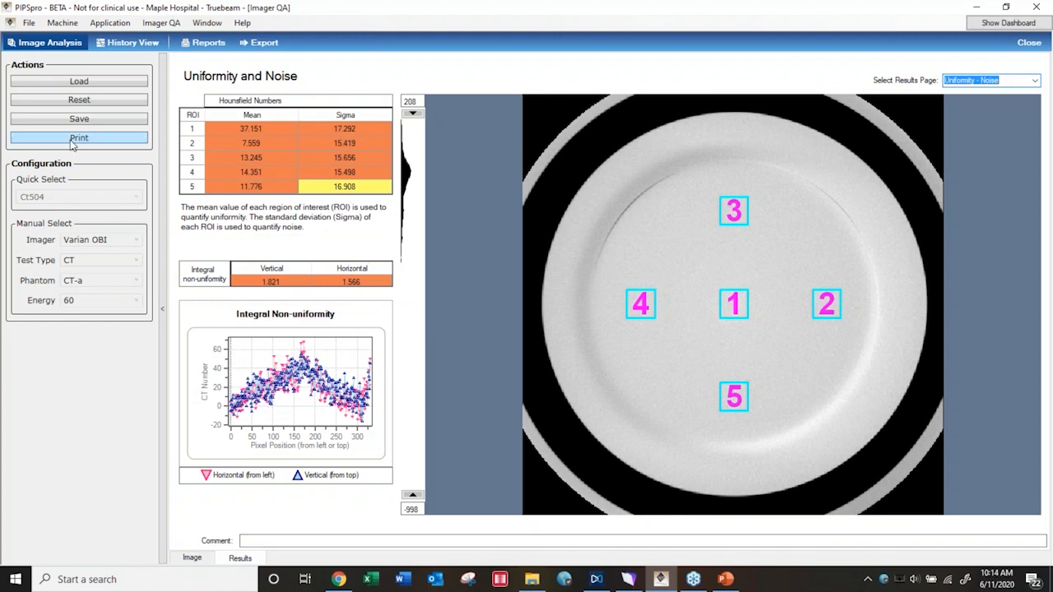
Reset the current CT analysis in Imager QA and confirm the reset
click(111, 24)
click(119, 40)
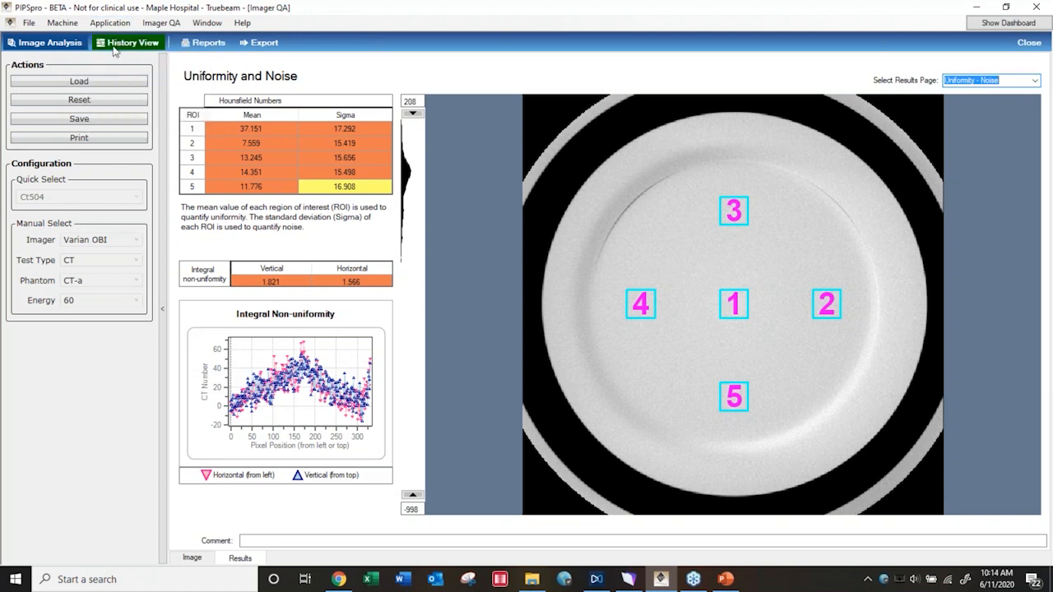
click(91, 101)
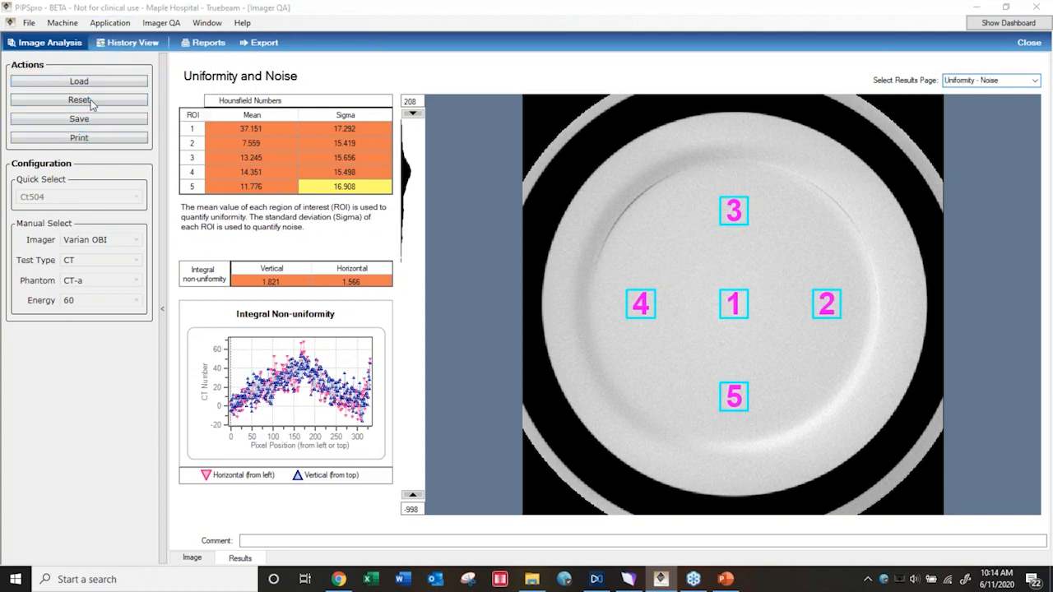
click(565, 338)
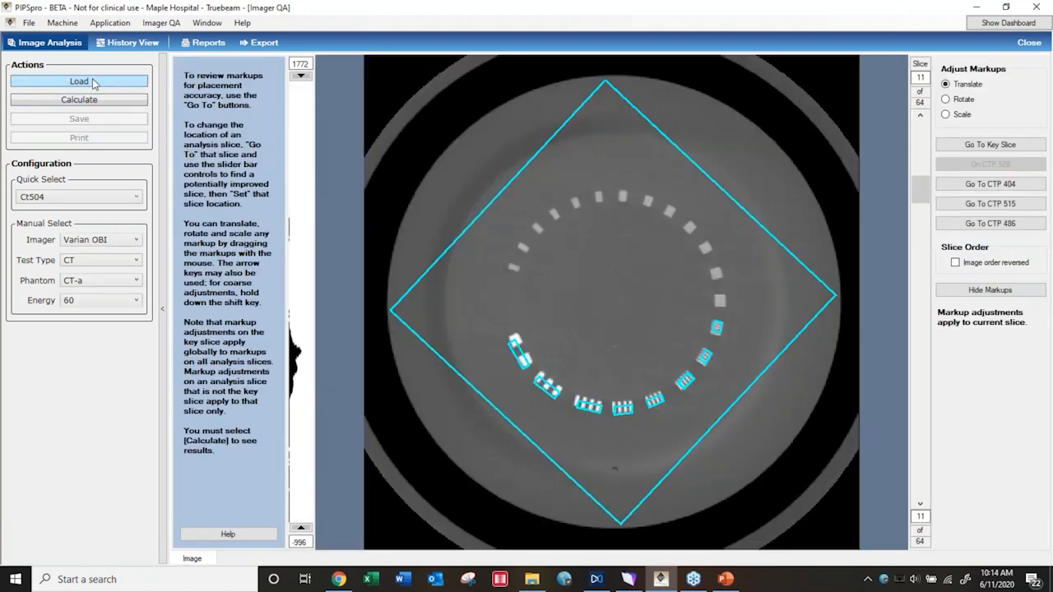
Within the Imager QA application, change the quick-select configuration to QkV
click(160, 23)
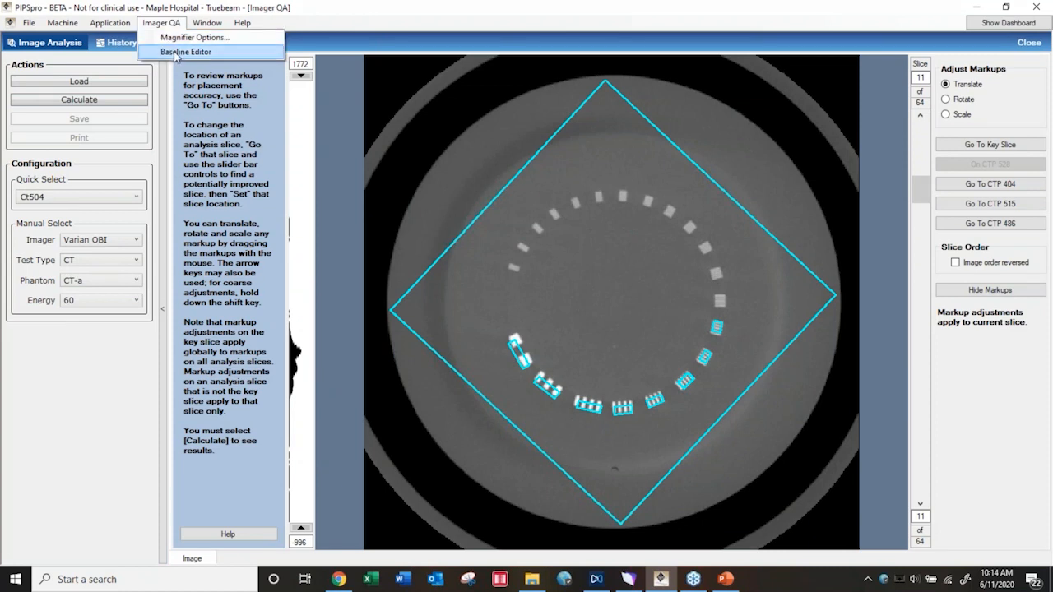
click(109, 24)
click(111, 29)
click(119, 39)
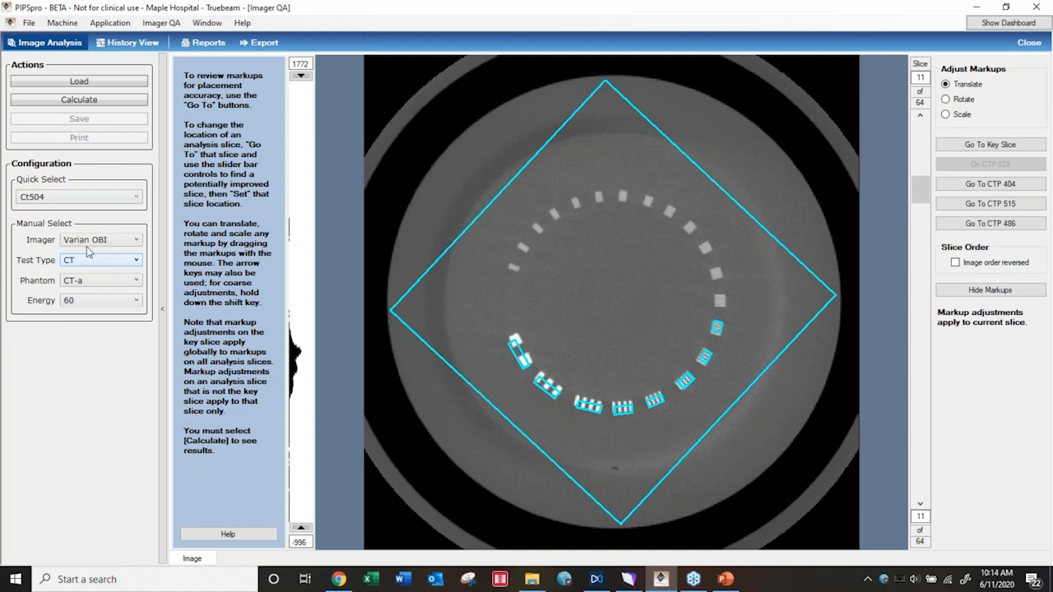
click(136, 198)
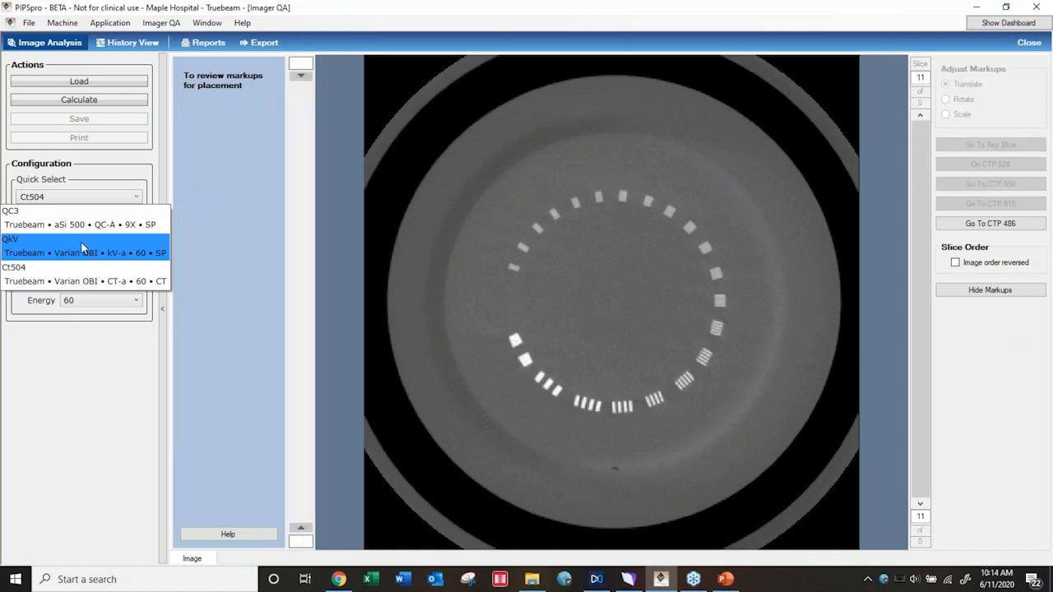
click(81, 241)
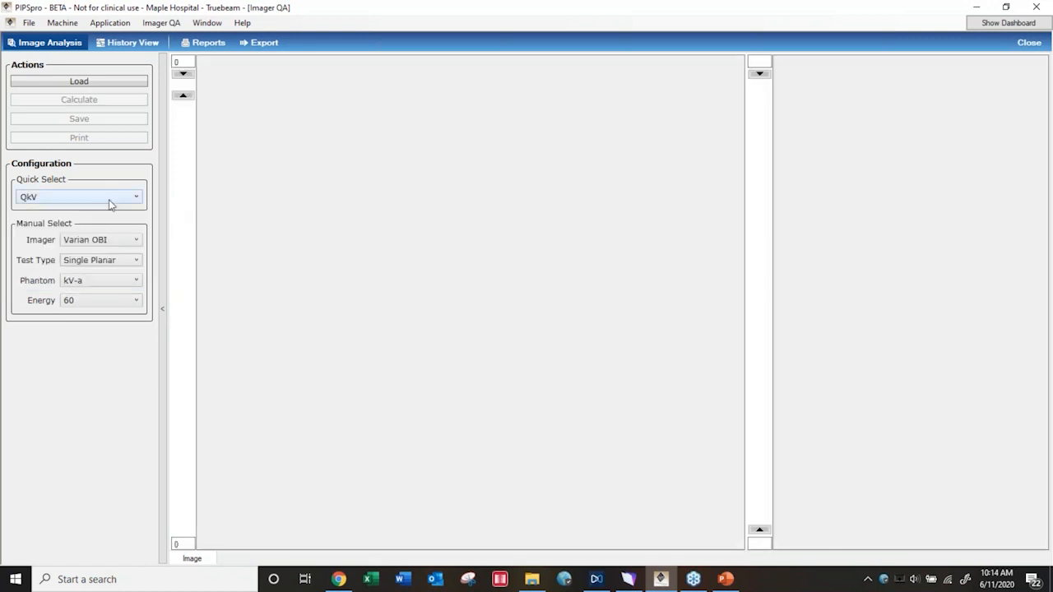
Choose the QC3 quick-select configuration and load the images aS100 Image.dcm and aS1000 FloodField.dcm
click(139, 200)
click(50, 226)
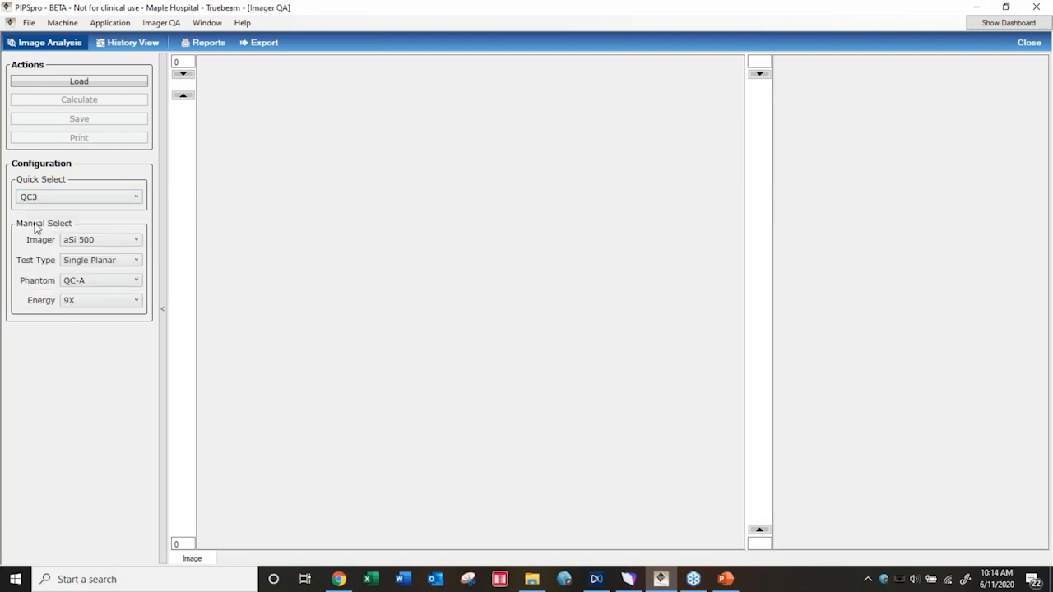
click(70, 85)
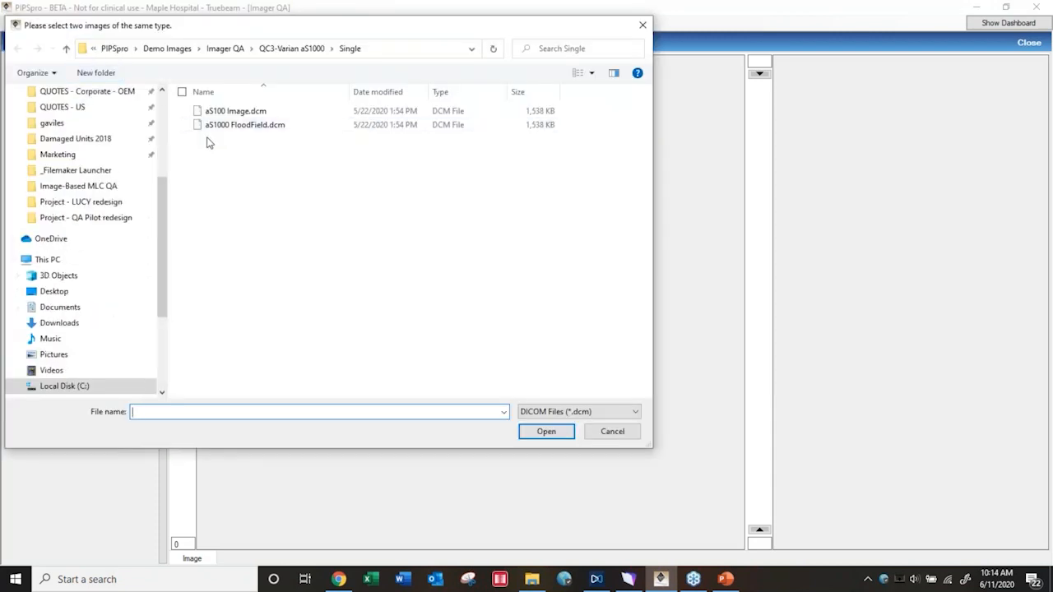
click(231, 113)
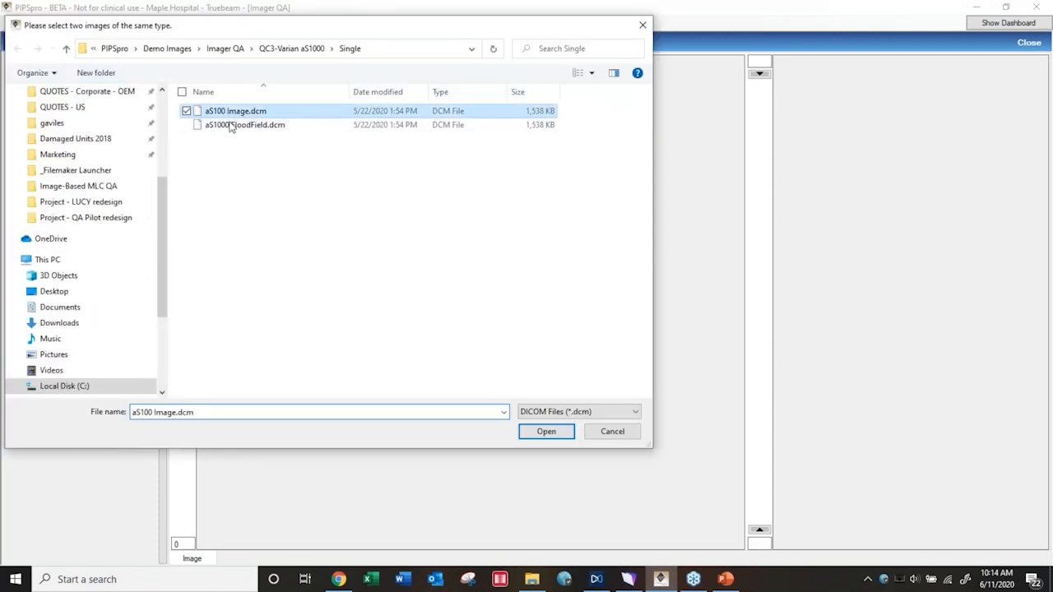
click(546, 432)
click(233, 127)
click(563, 436)
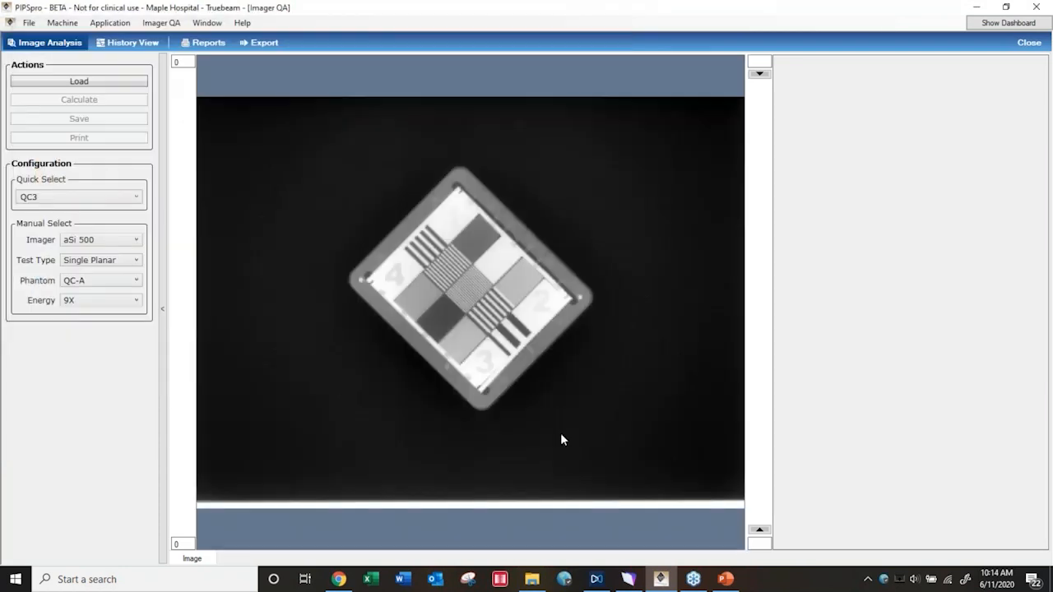
click(410, 263)
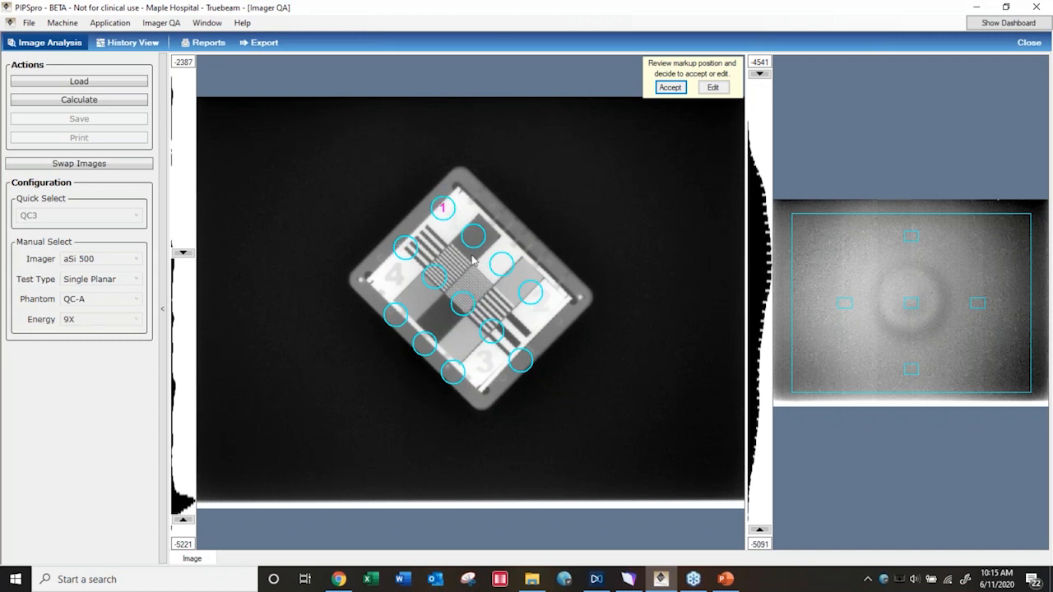
Use the Markup tool to fit the markup frame to the QC3 phantom's inner edges, and calculate the planar results
click(713, 87)
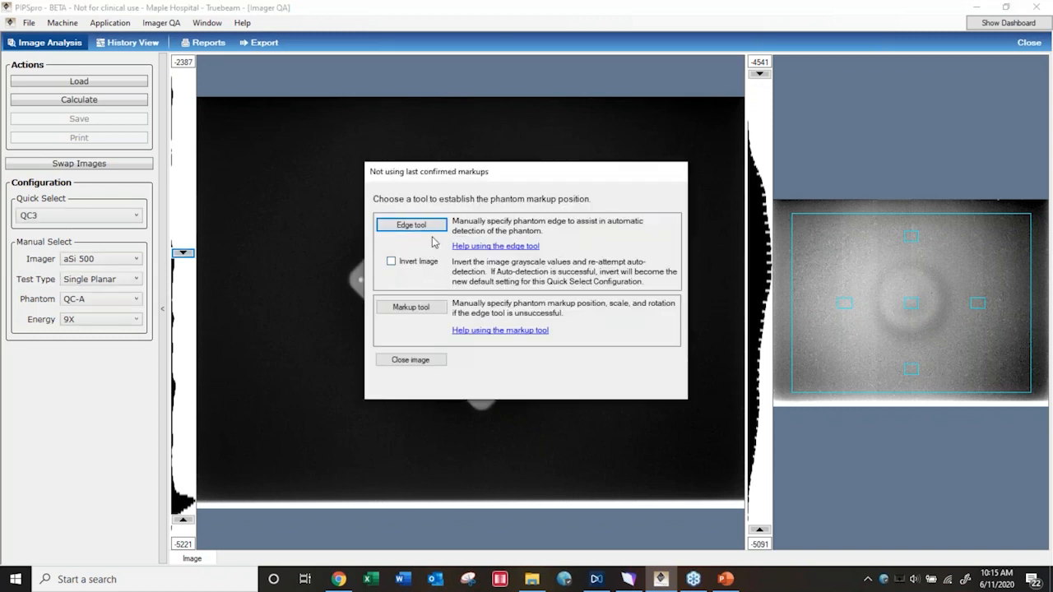
click(421, 309)
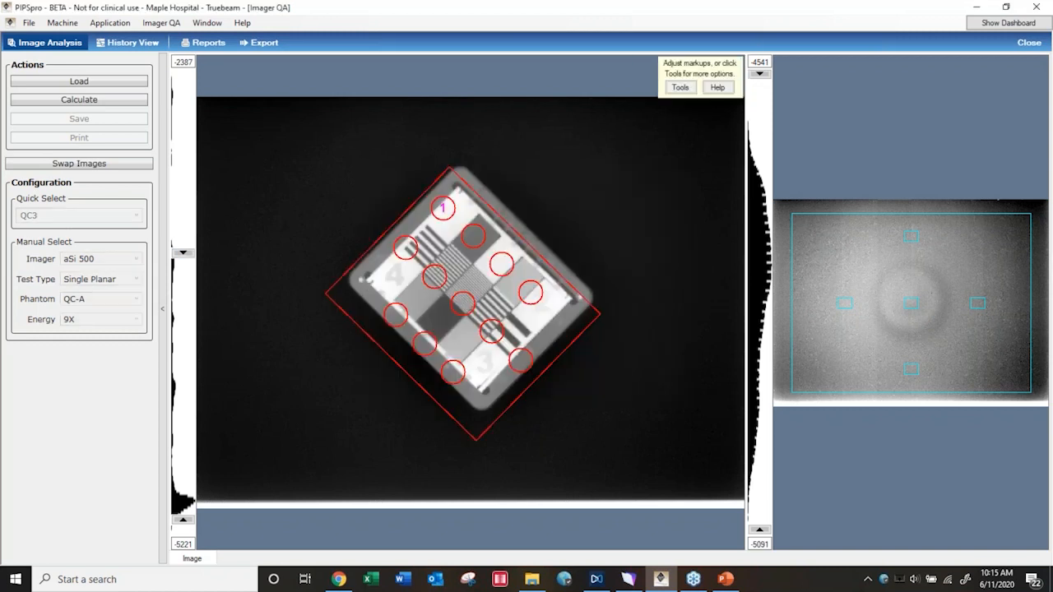
drag(554, 272, 513, 310)
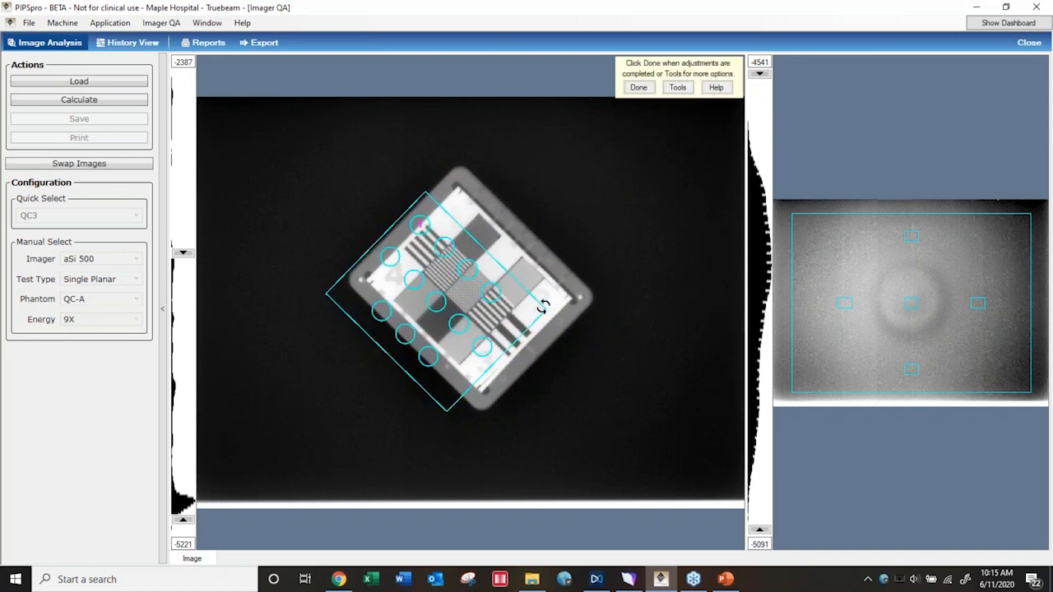
mouse_move(543, 306)
mouse_down()
mouse_move(521, 345)
mouse_move(538, 304)
mouse_move(556, 307)
mouse_up()
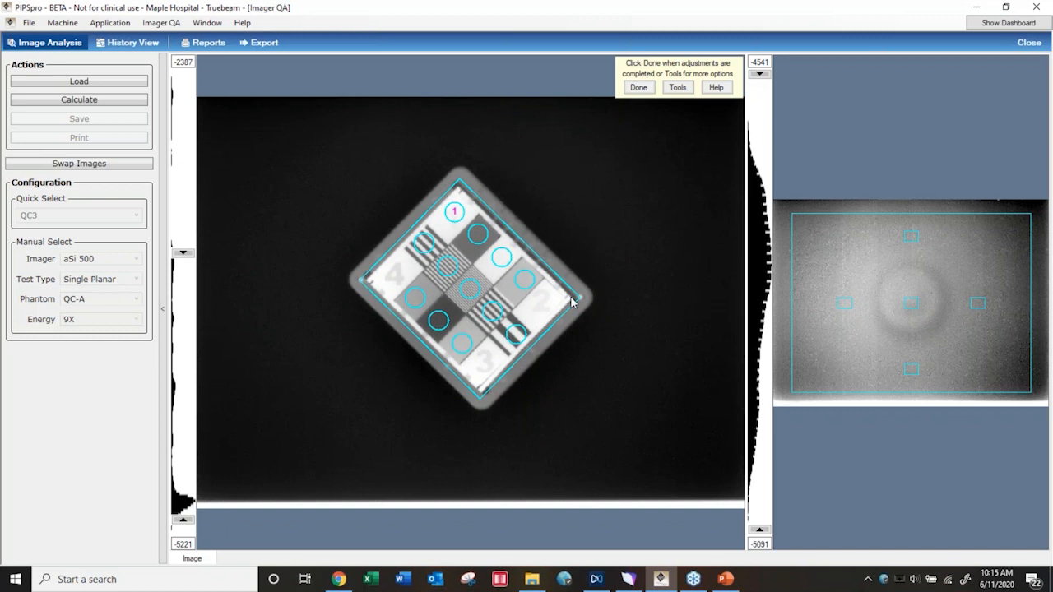
drag(574, 301, 550, 299)
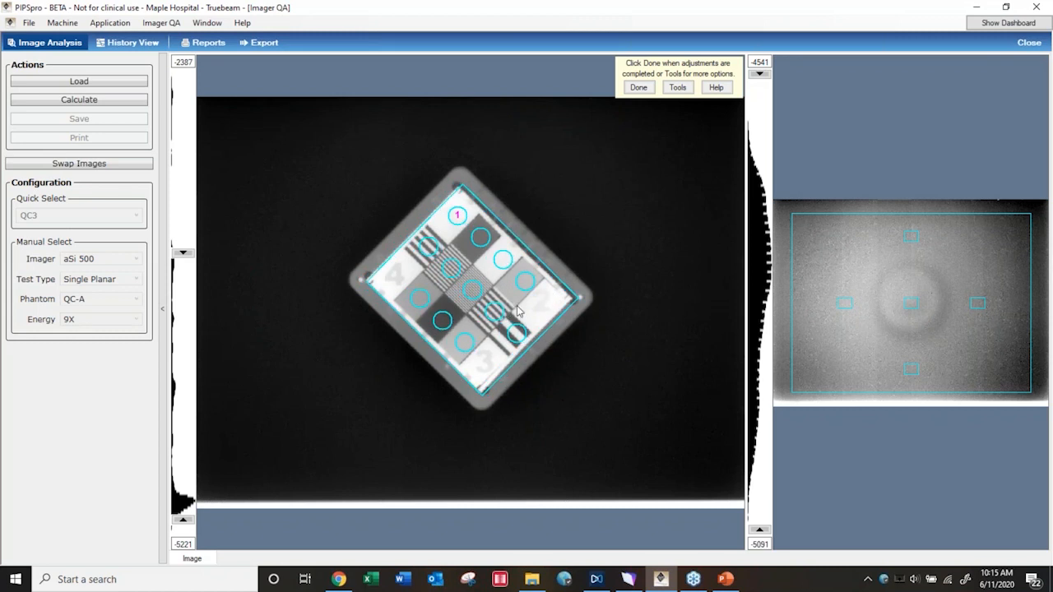
click(633, 91)
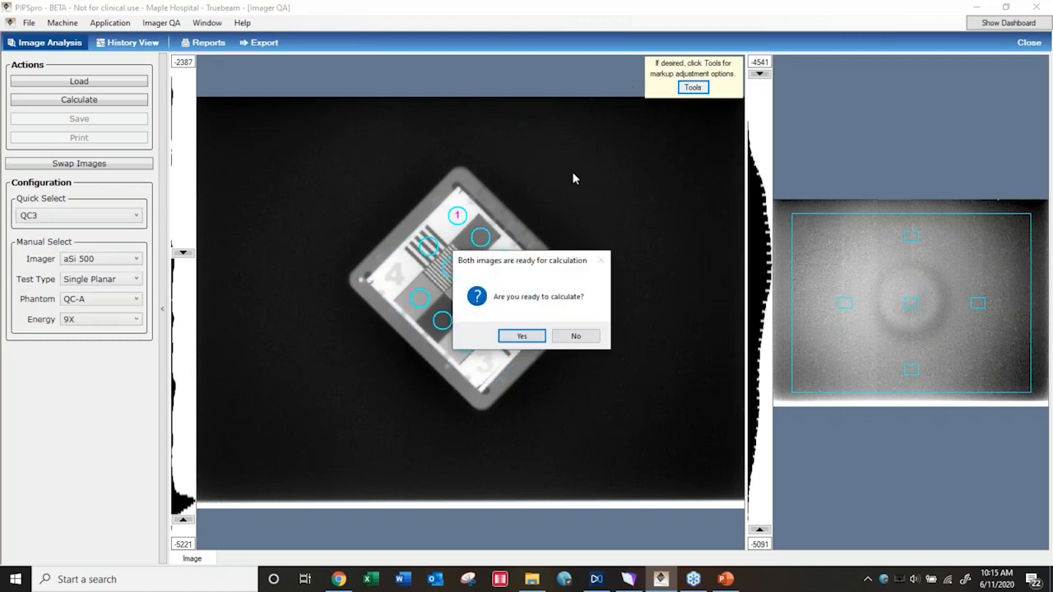
click(520, 337)
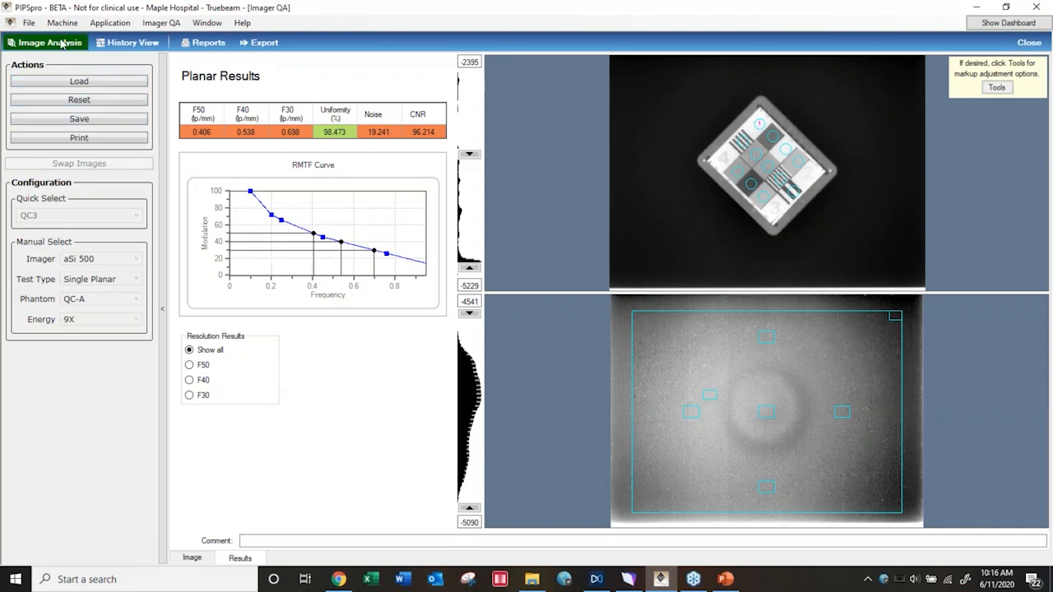
Open the Radiation Light Field application and analyze 15 x 15 as1000 RadLight.dcm from the RadiationLightField demo images
click(109, 24)
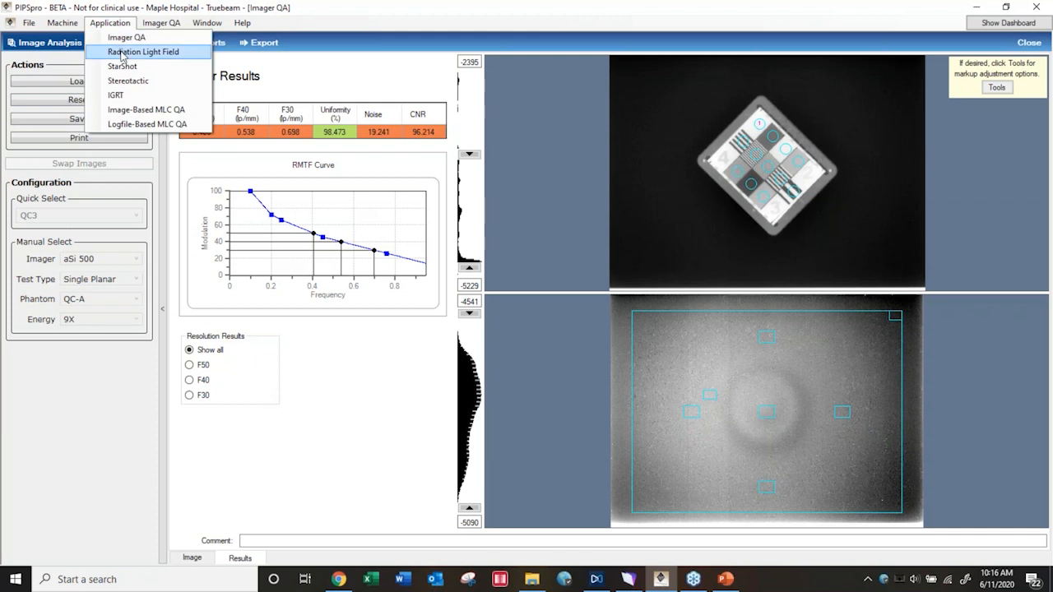
click(128, 52)
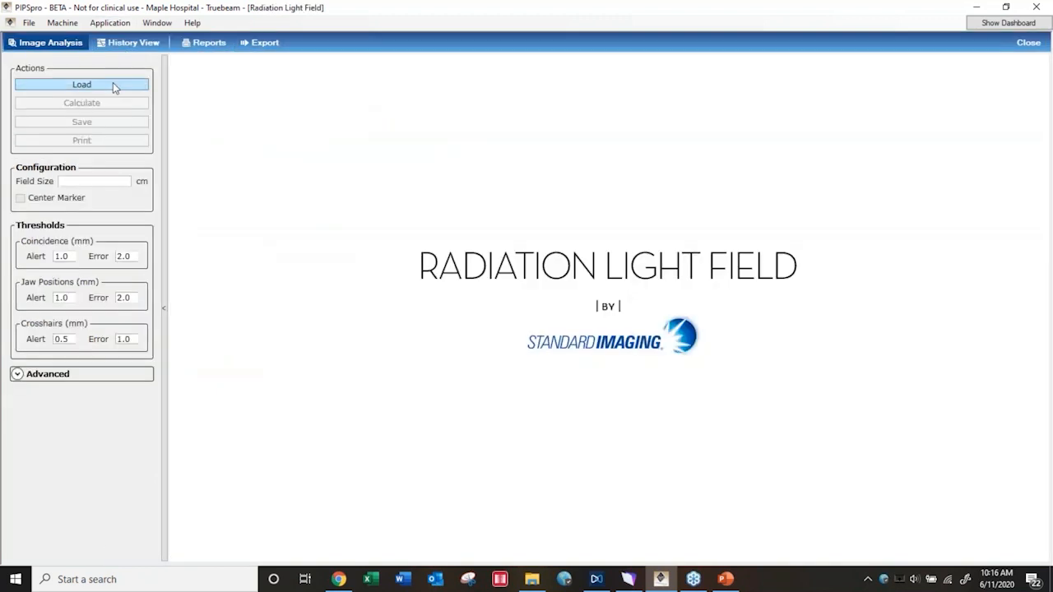
click(113, 82)
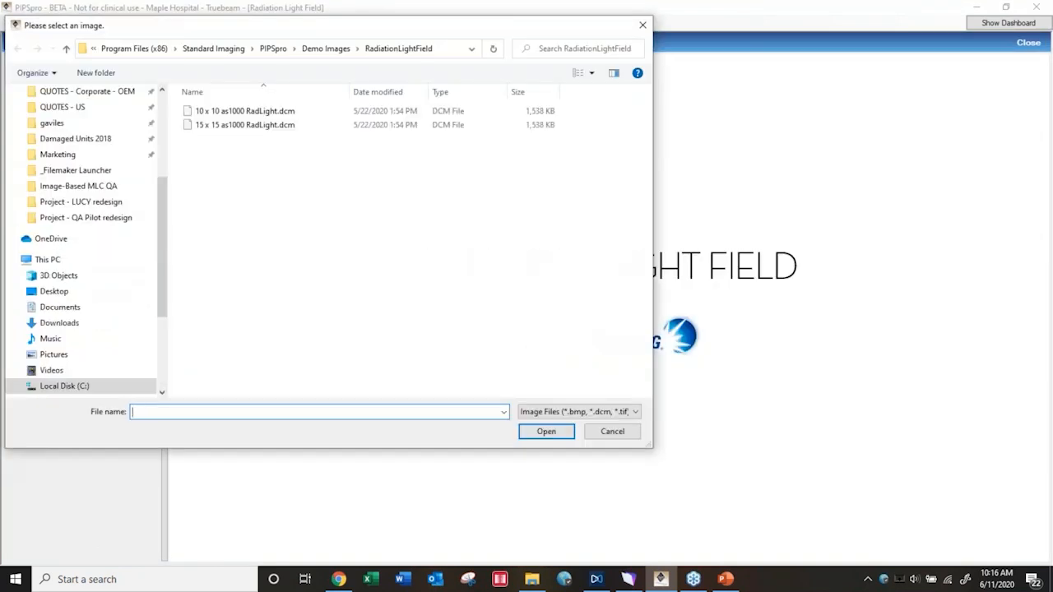
click(325, 49)
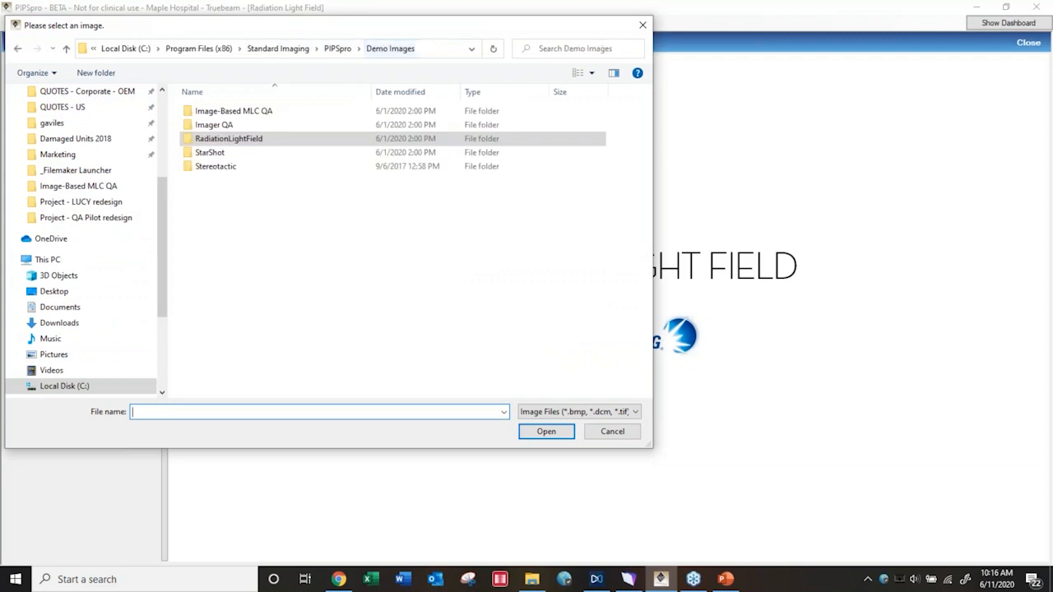
double_click(224, 139)
double_click(227, 128)
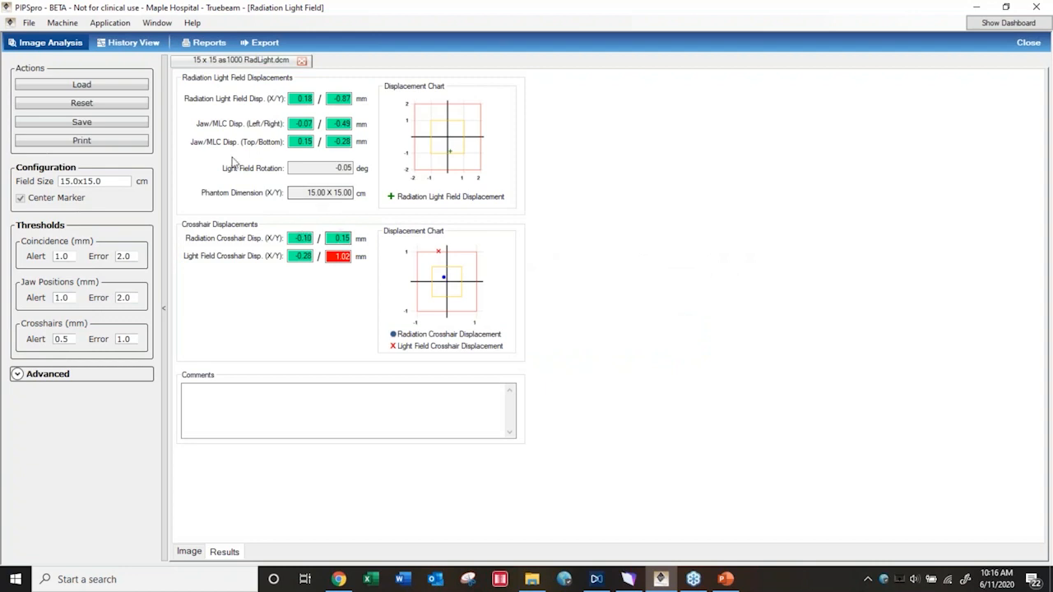
Open the StarShot application, analyze 2mmShiftHorizontal.bmp as Regular • Collimator, and show its spoke image
click(111, 25)
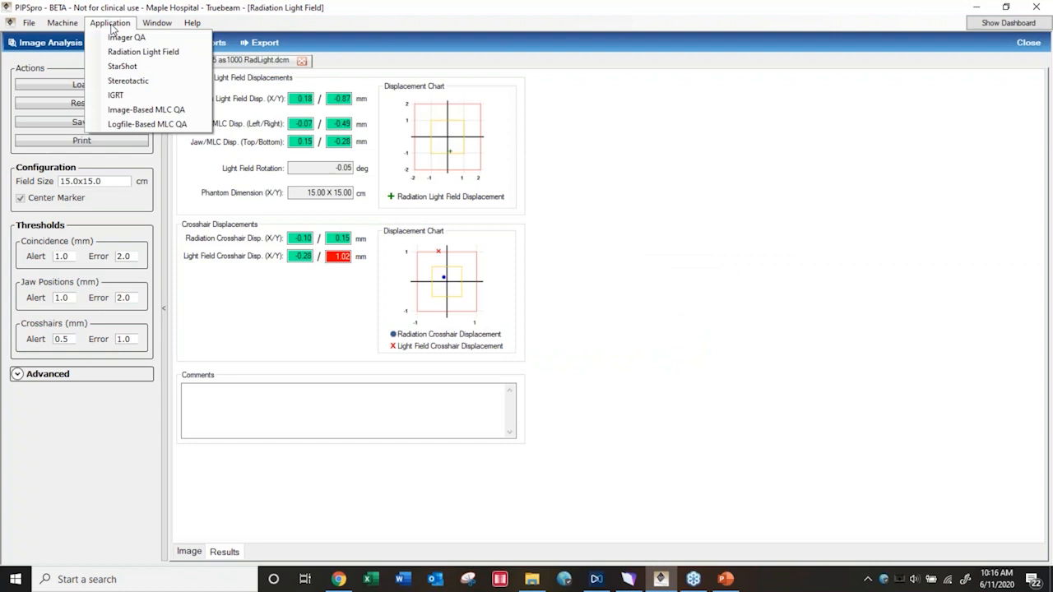
click(130, 67)
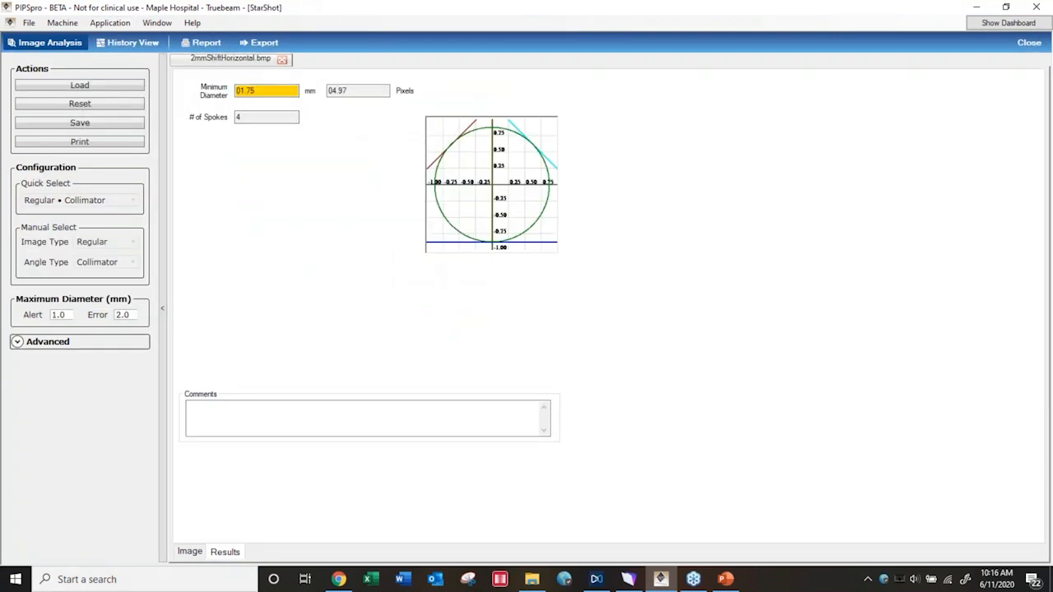
click(190, 553)
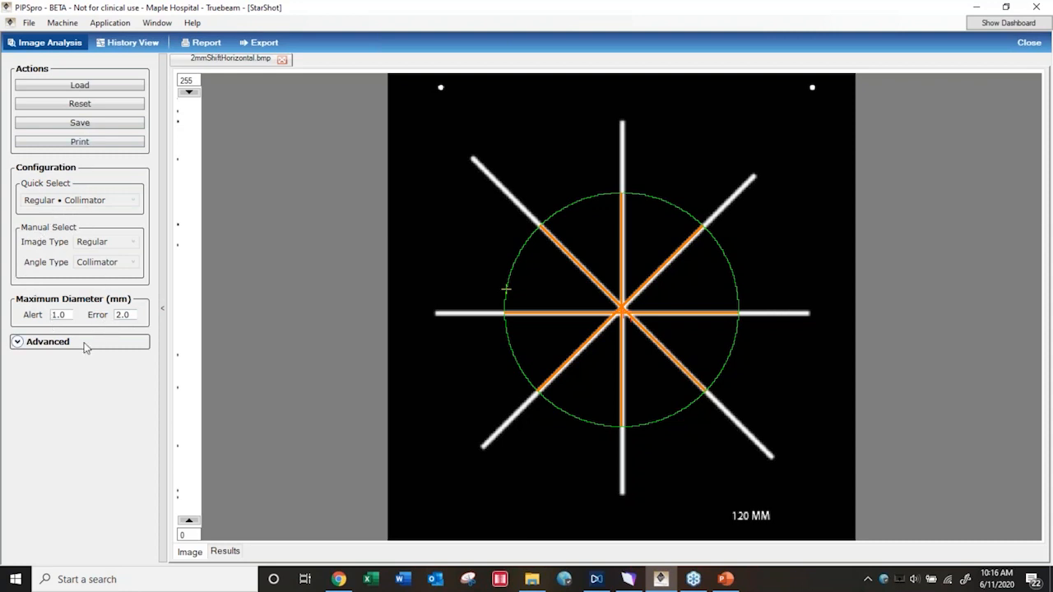
Switch to the Stereotactic application and show the isocenter coincidence analysis of the MLC SRS images
click(118, 23)
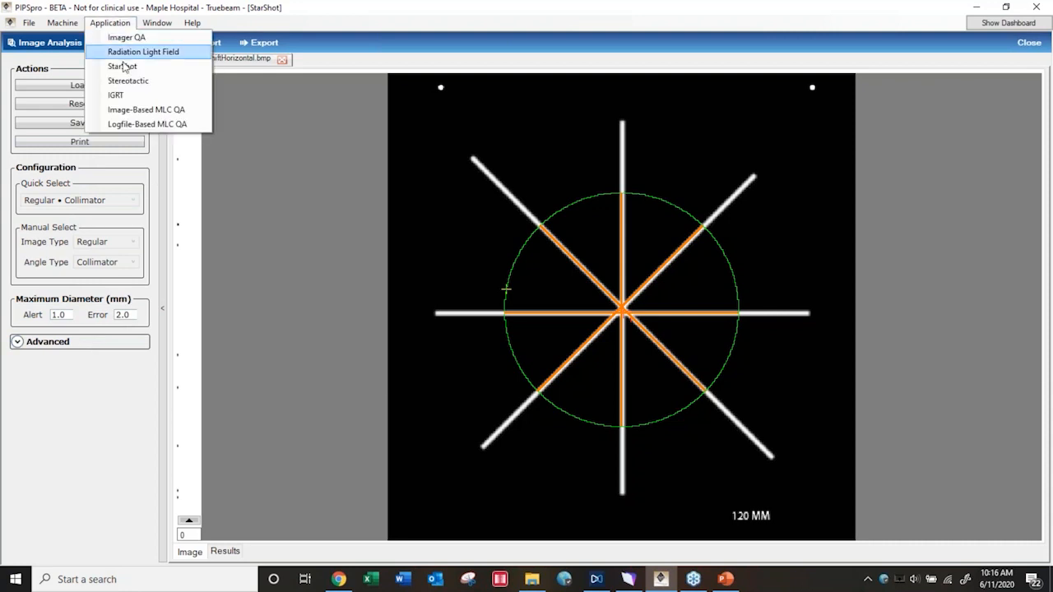
click(131, 83)
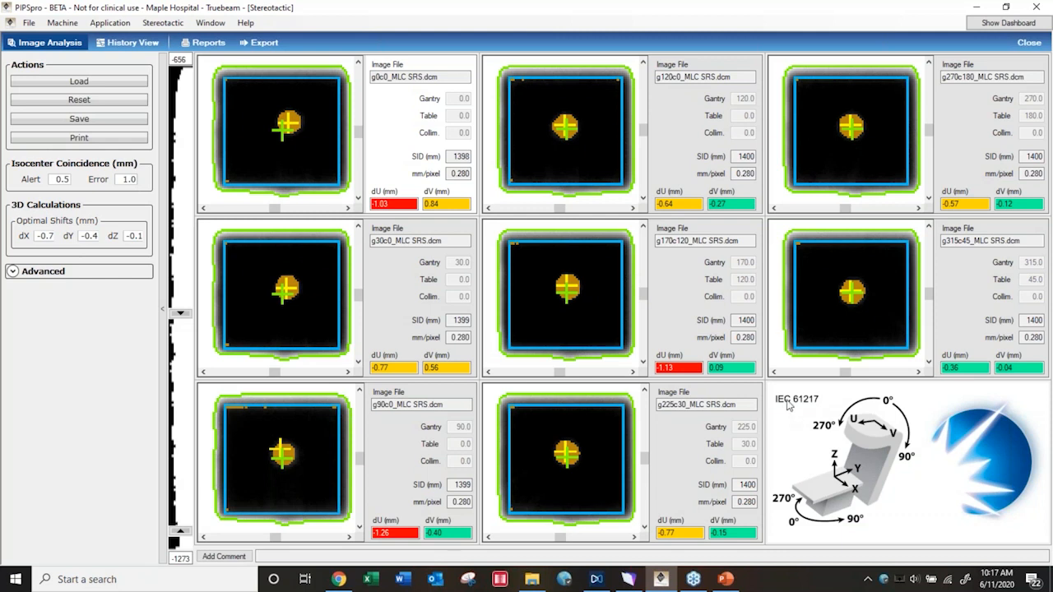
Open the Image-Based MLC QA application and run a Leaf Position analysis on LeafPosition120HD.dcm
click(121, 28)
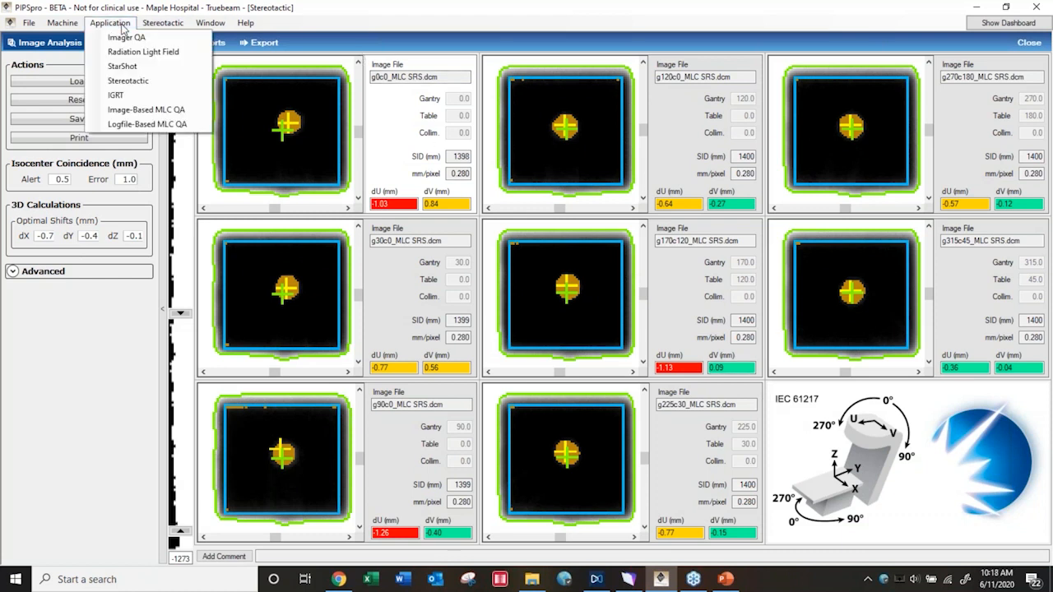
click(136, 114)
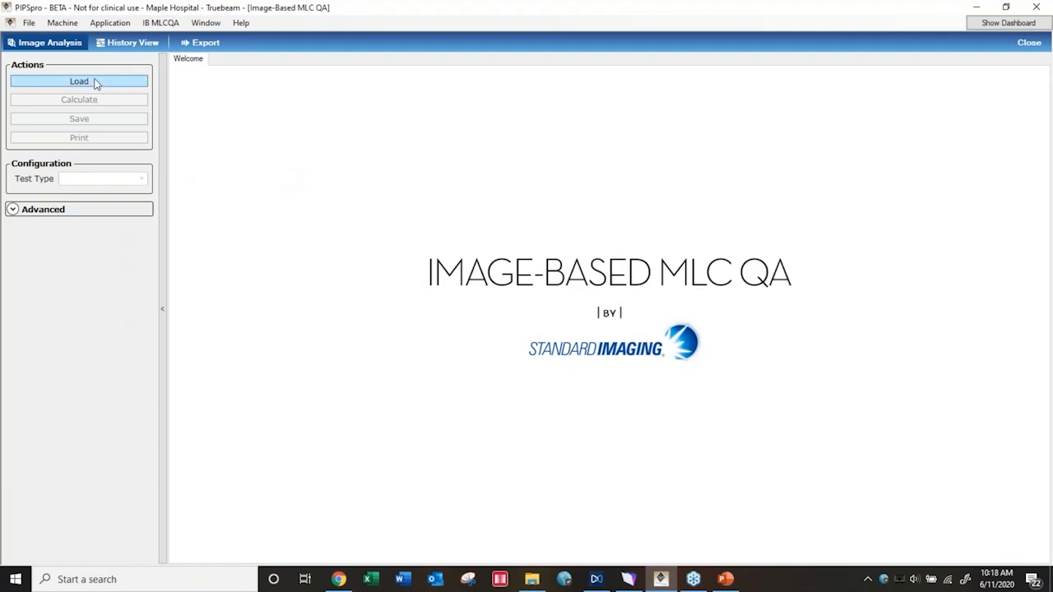
click(95, 83)
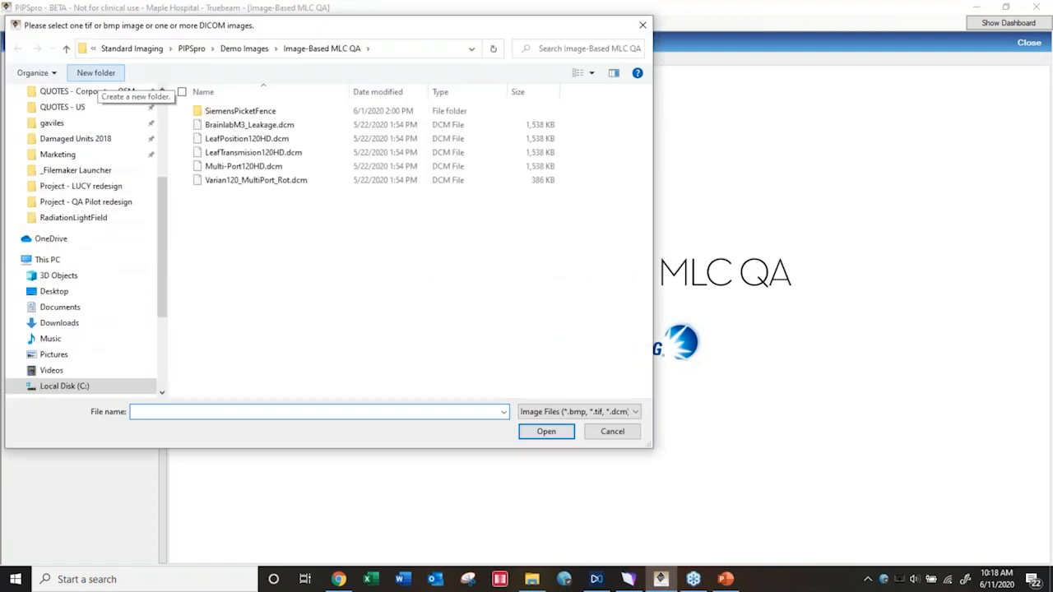
click(238, 142)
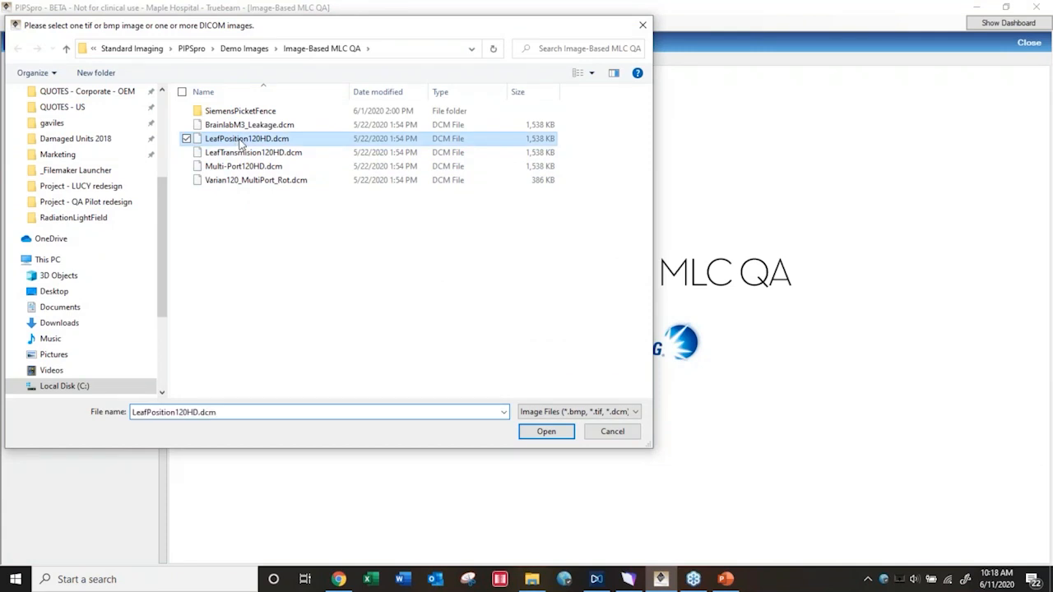
click(523, 432)
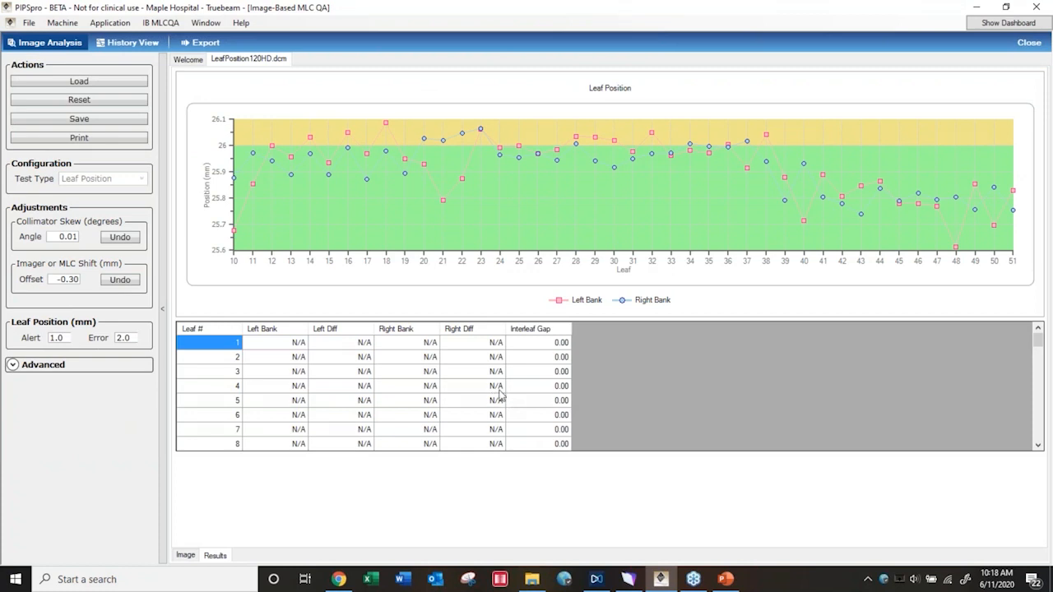
Check the leaf position image, return to the results, and zoom the Leaf Position chart to leaves 28–32
click(185, 555)
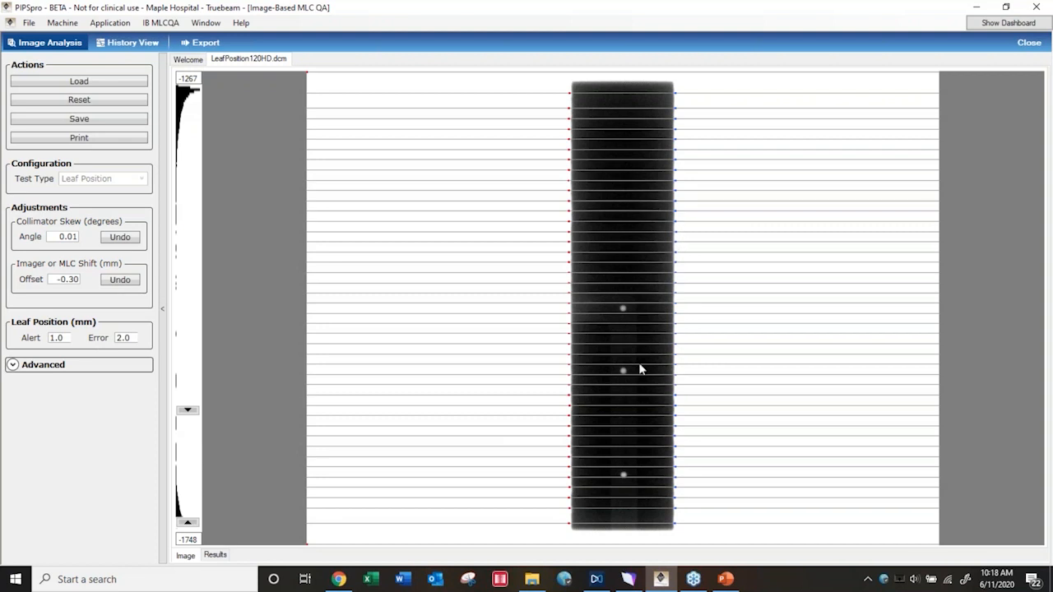
click(215, 555)
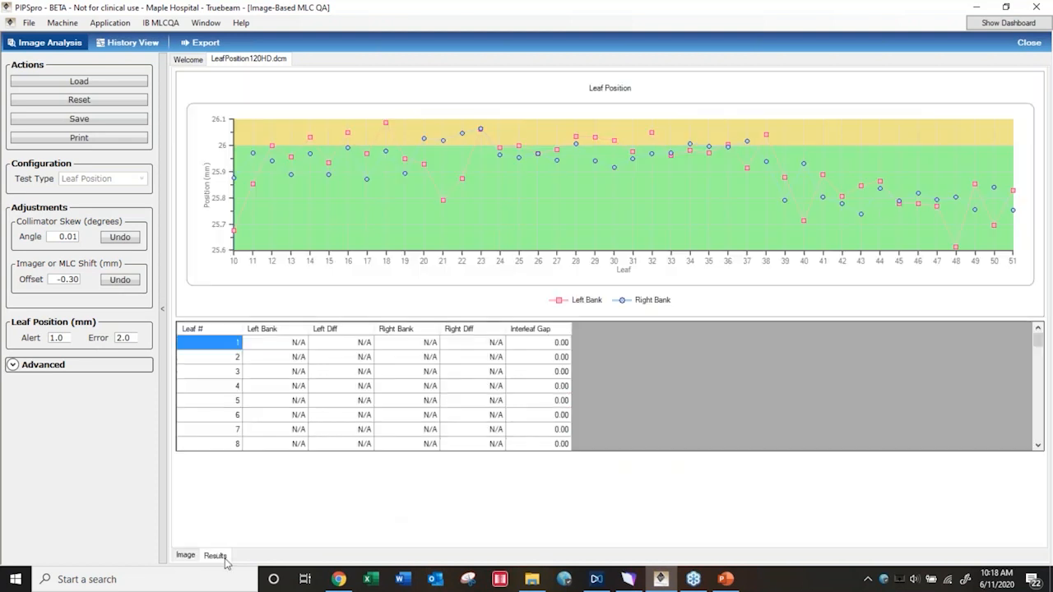
click(1045, 340)
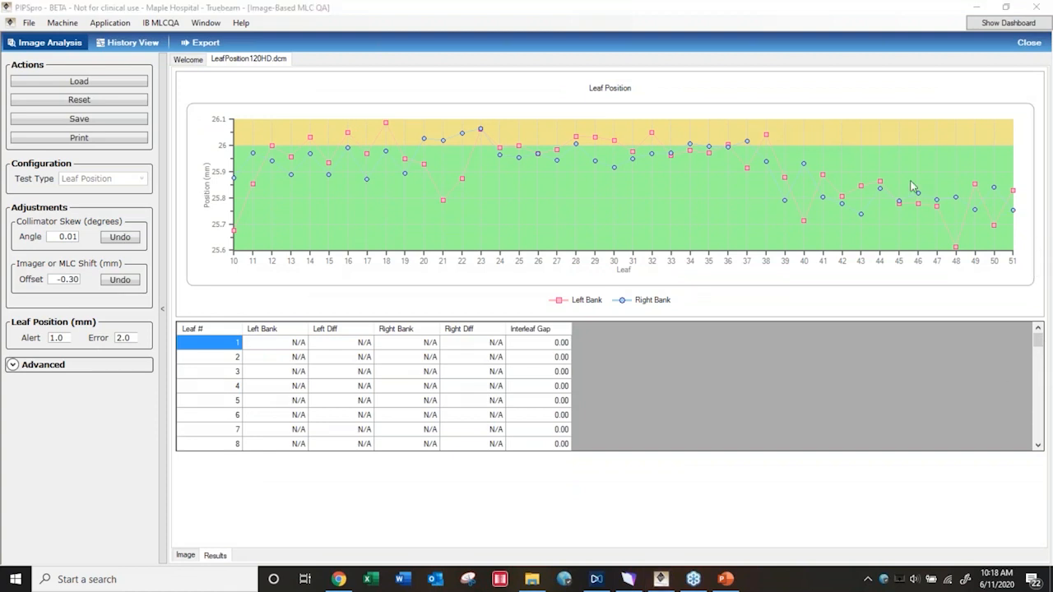
mouse_move(1034, 344)
mouse_down()
mouse_move(1049, 409)
mouse_move(1037, 331)
mouse_up()
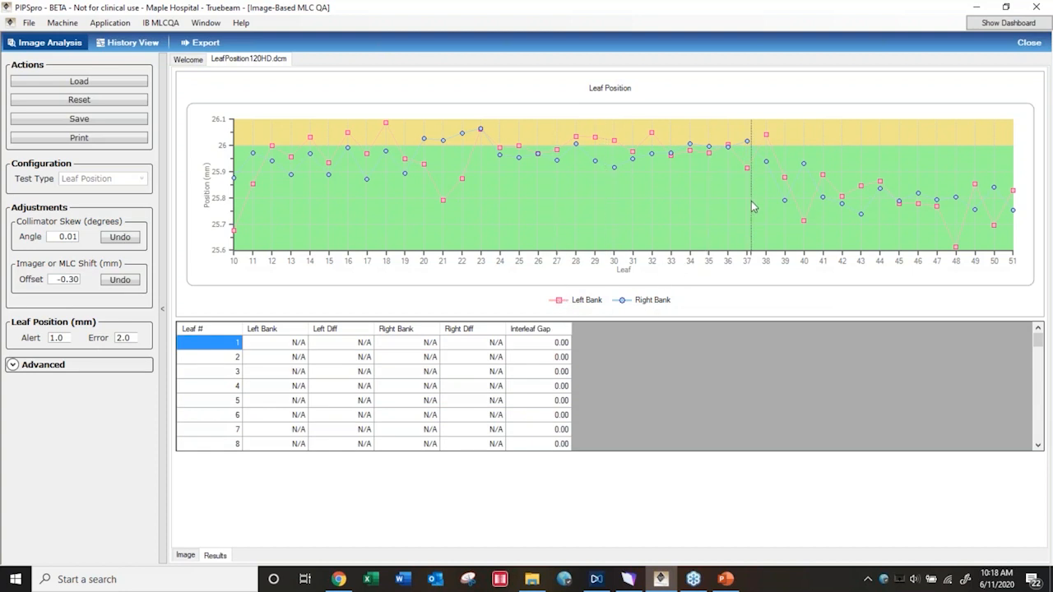
drag(558, 201, 658, 216)
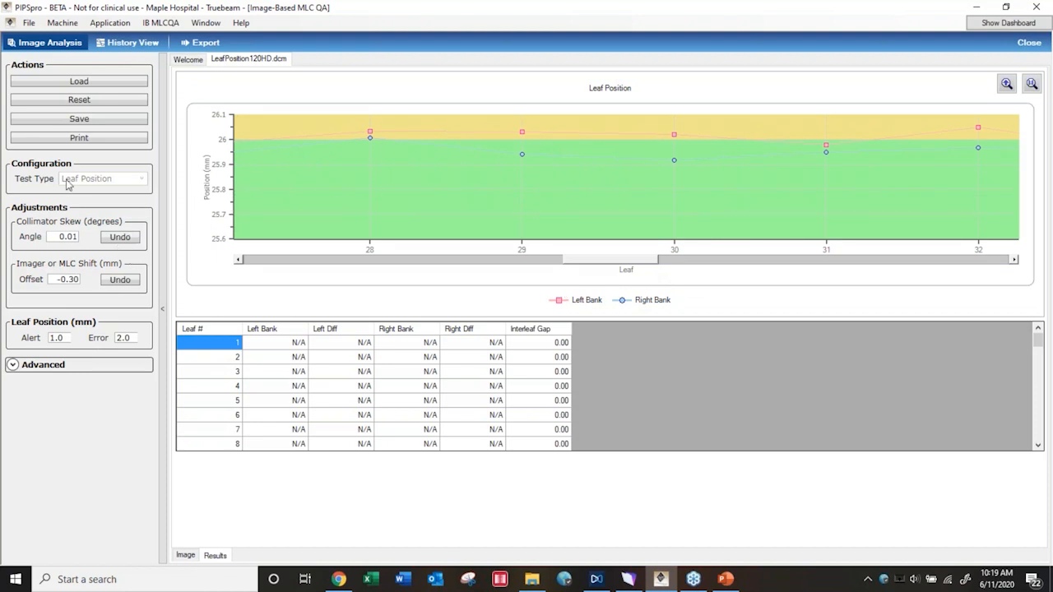
Reset the leaf position analysis, and run a Multi-Port analysis on Varian120_MultiPort_Rot.dcm, reviewing its per-leaf results table
click(78, 99)
click(89, 82)
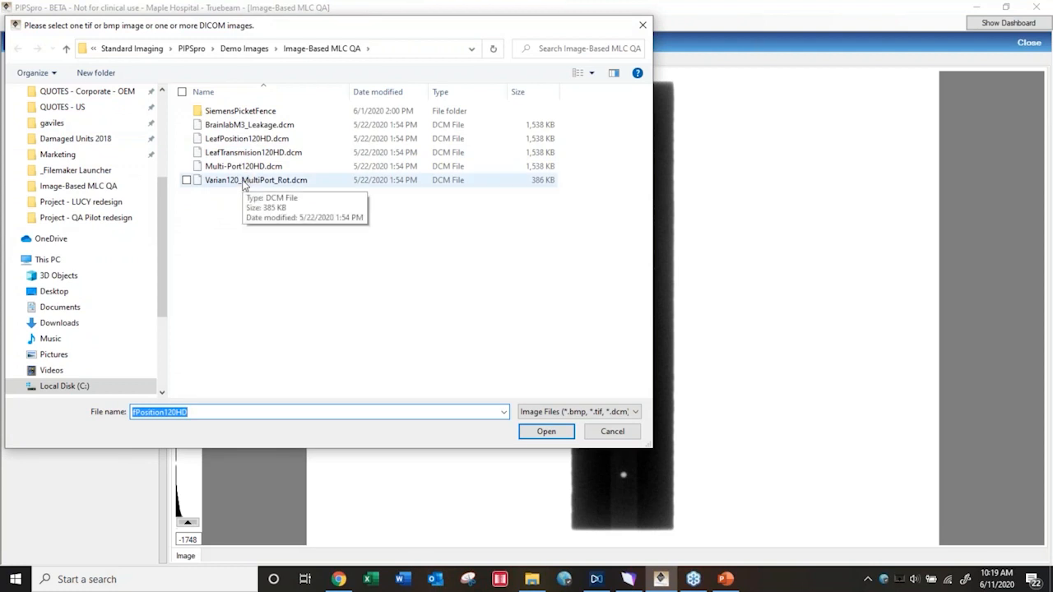
click(244, 185)
click(553, 431)
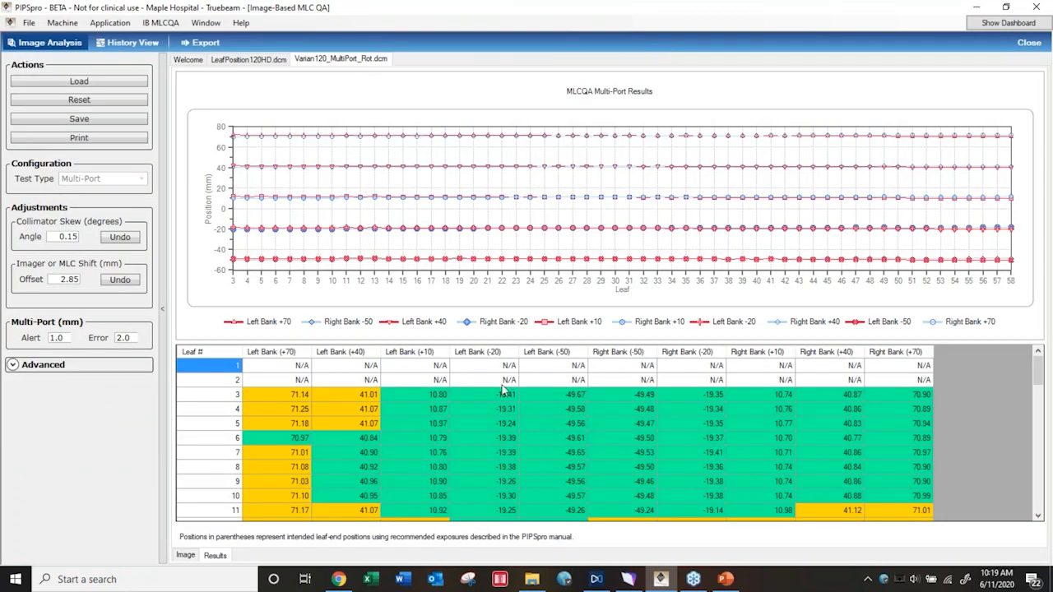
mouse_move(1047, 393)
mouse_down()
mouse_move(1049, 444)
mouse_move(1040, 400)
mouse_up()
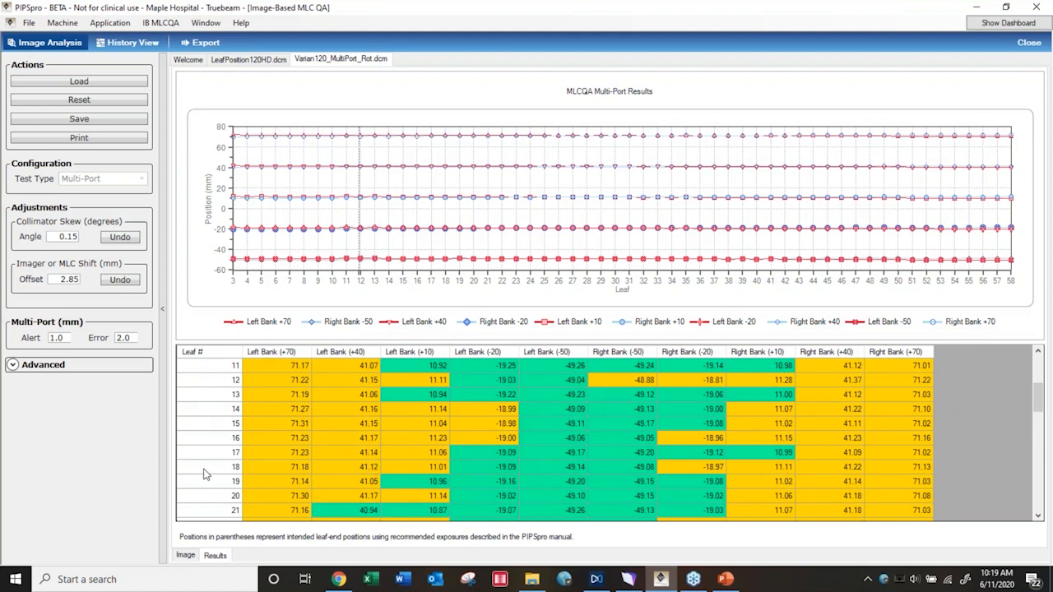
View the analyzed Multi-Port image and vary its upper window level to check the contrast of the strips, ending near the original level
click(195, 555)
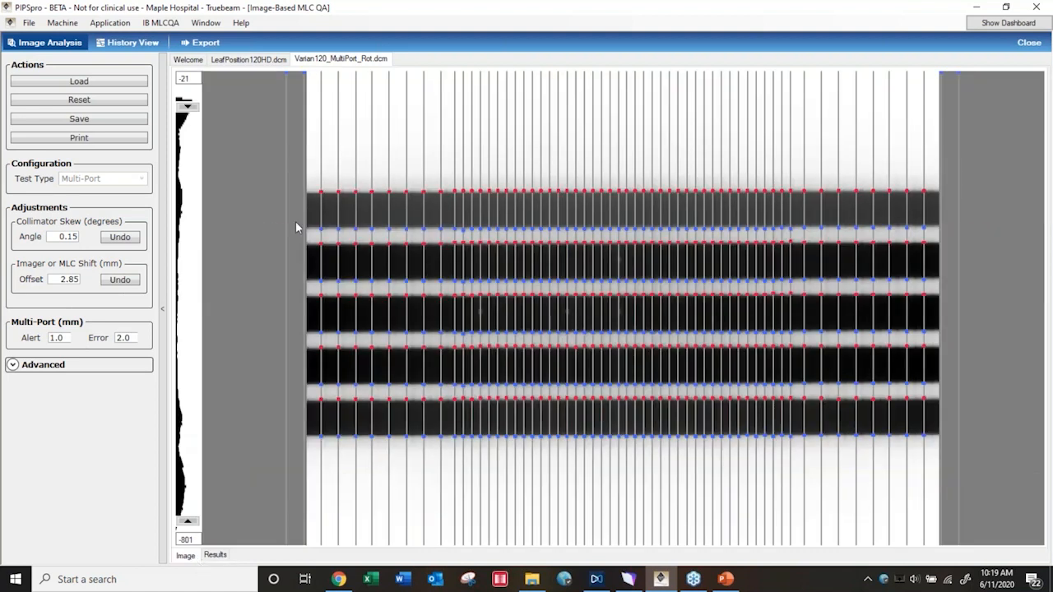
drag(189, 107, 183, 306)
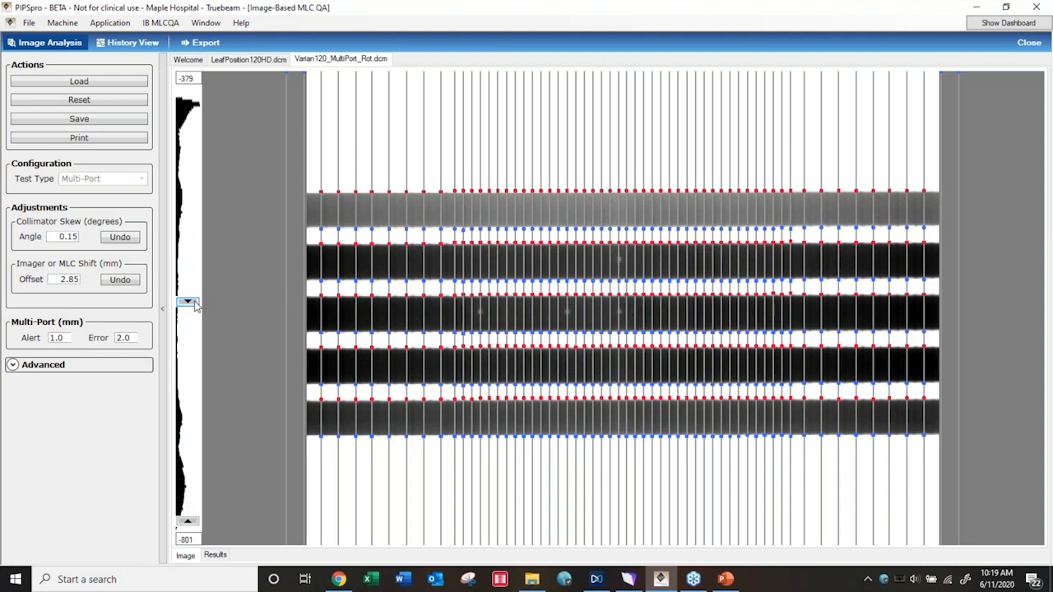
drag(187, 301, 203, 100)
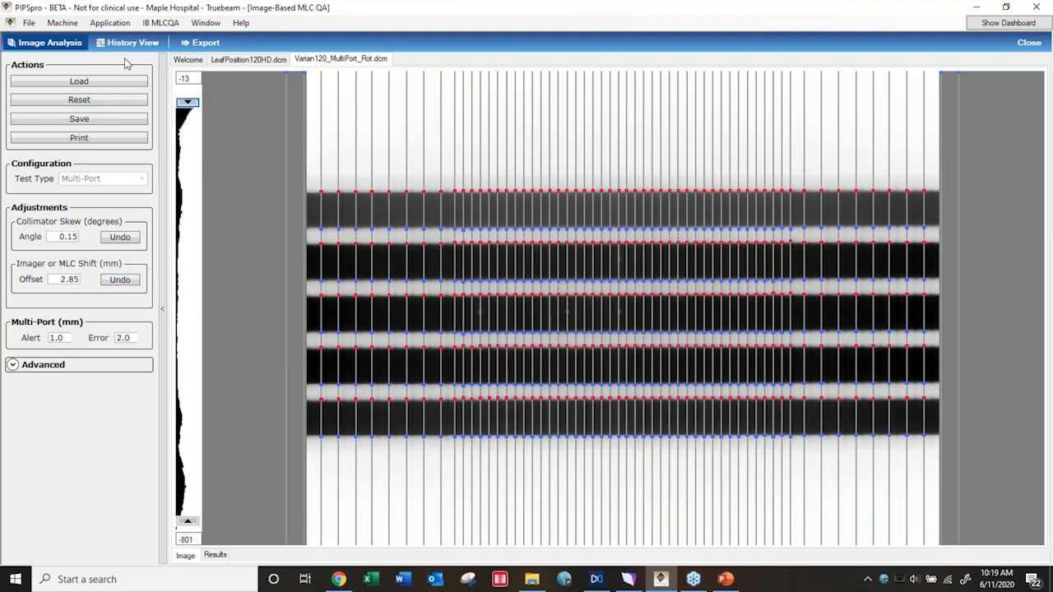
Open the Logfile-Based MLC QA application and load the LeafSpeedComplexRL trajectory file from the VarianTrajectory demo log files
click(119, 24)
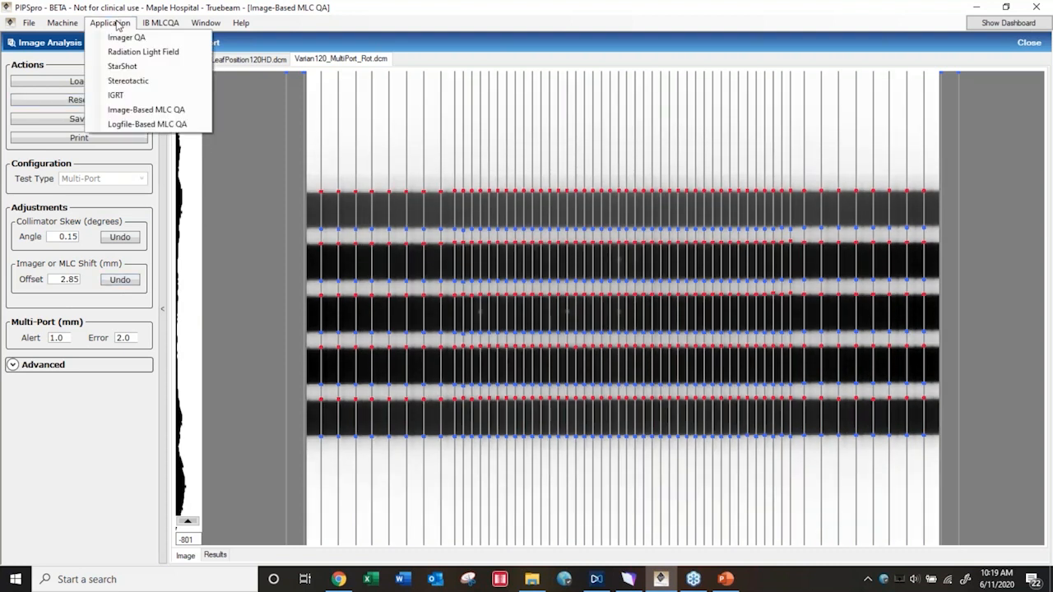
click(140, 124)
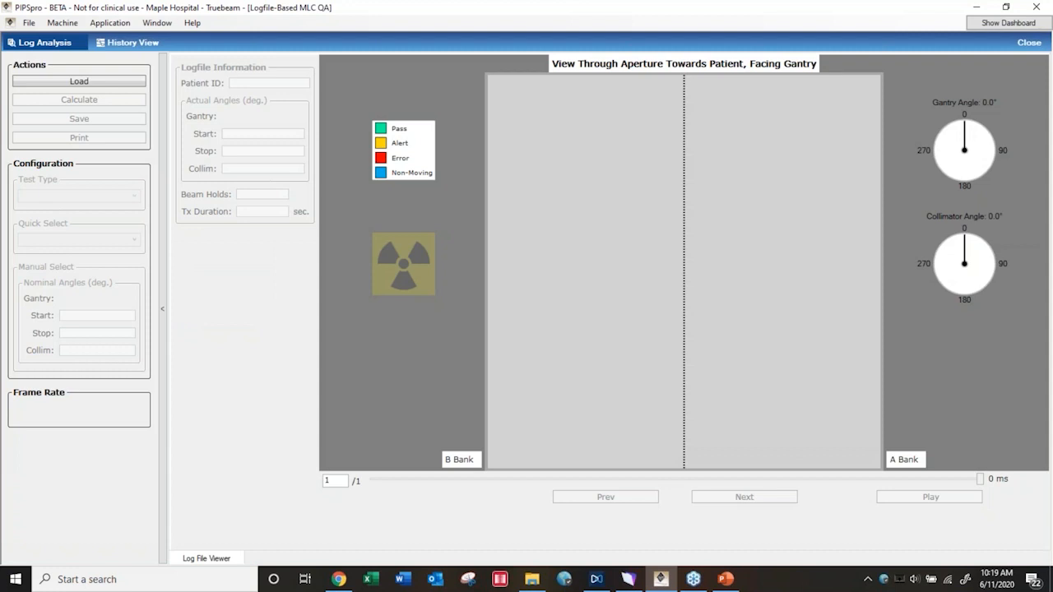
click(115, 86)
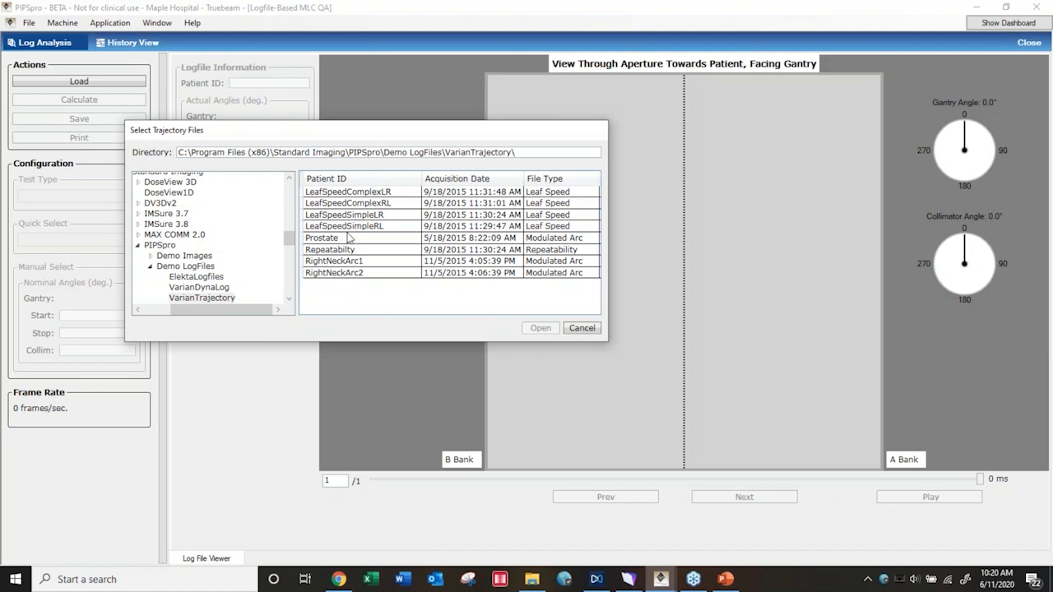
click(354, 205)
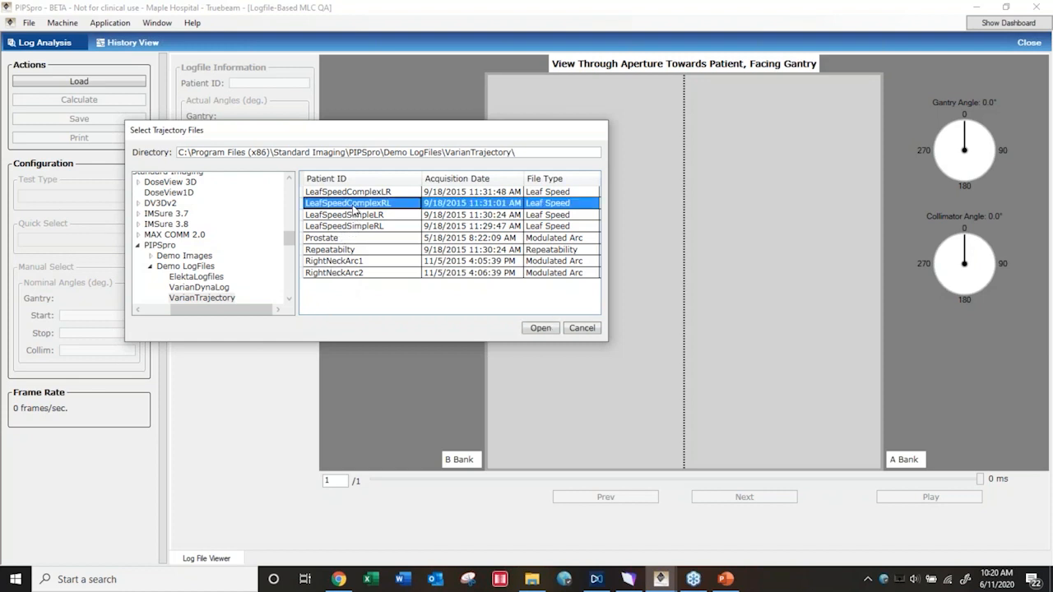
click(540, 326)
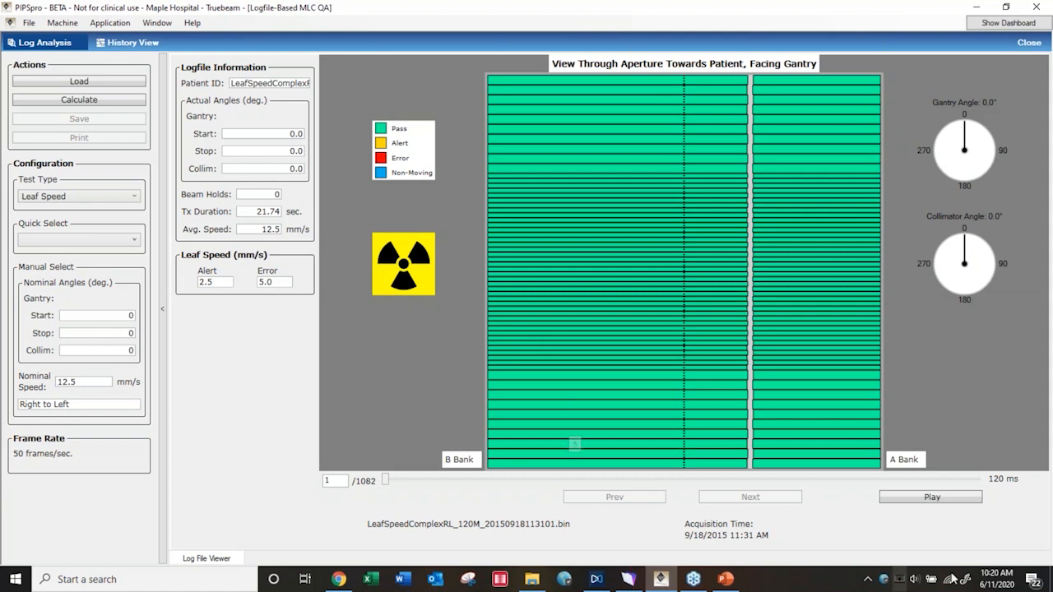
Play back part of the leaf motion log, stop it, and calculate the Leaf Speed results with the logfile's nominal values
click(934, 498)
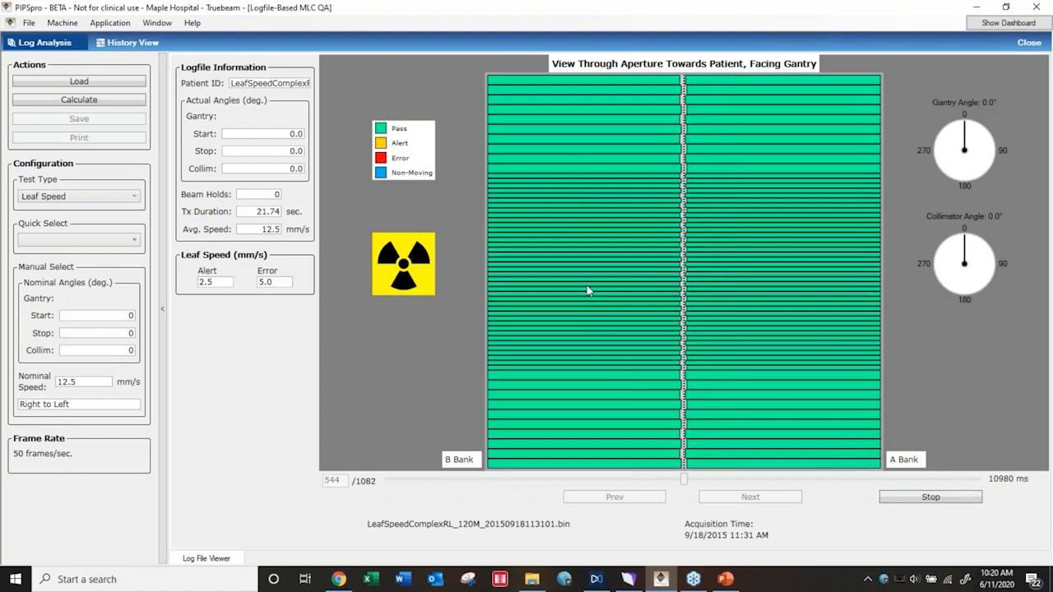
click(913, 499)
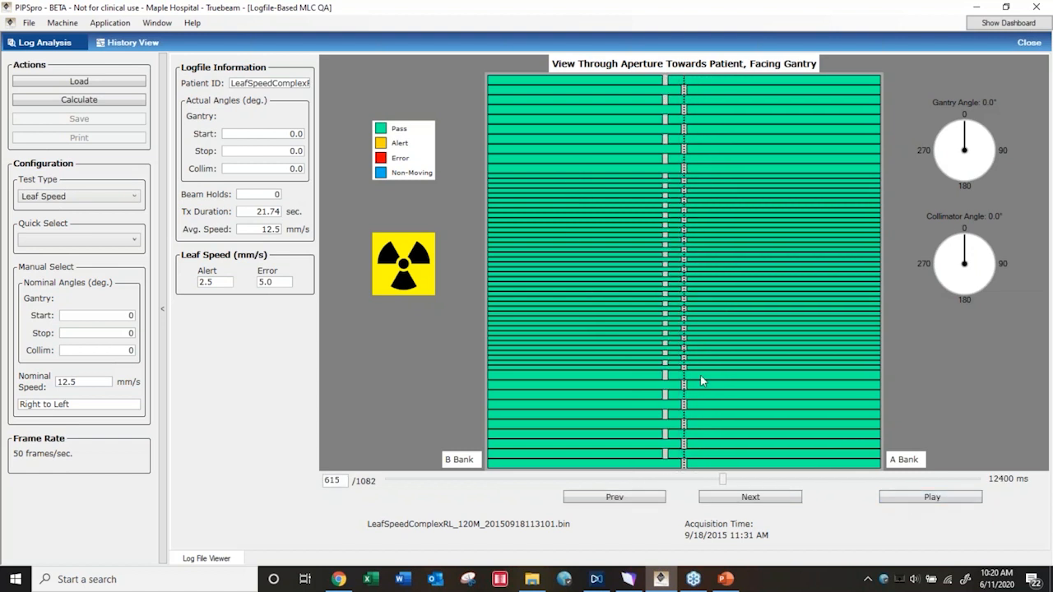
click(122, 99)
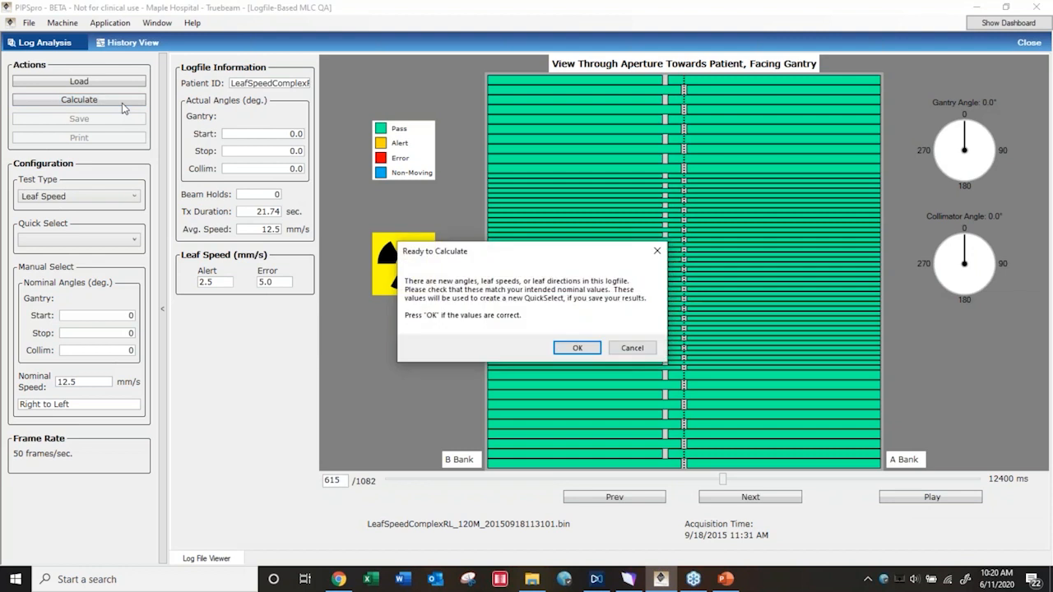
click(572, 351)
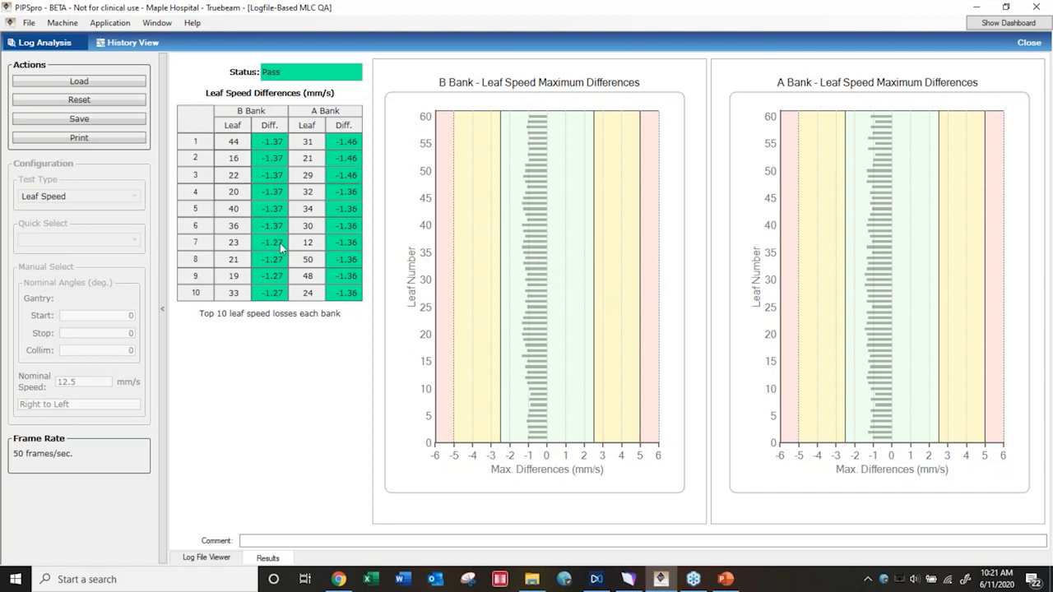
click(74, 99)
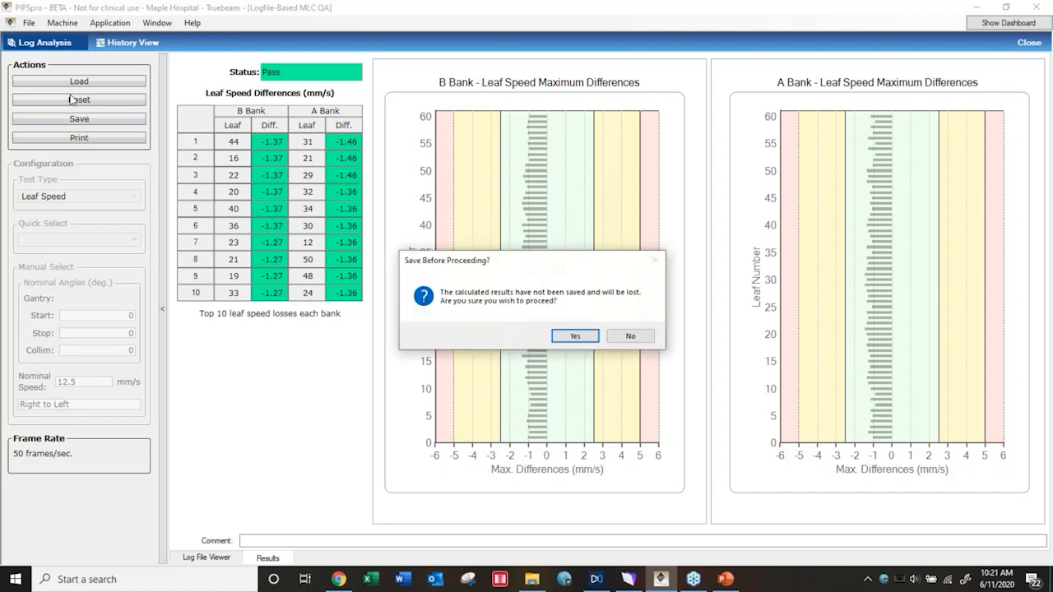
click(630, 335)
click(79, 82)
click(629, 336)
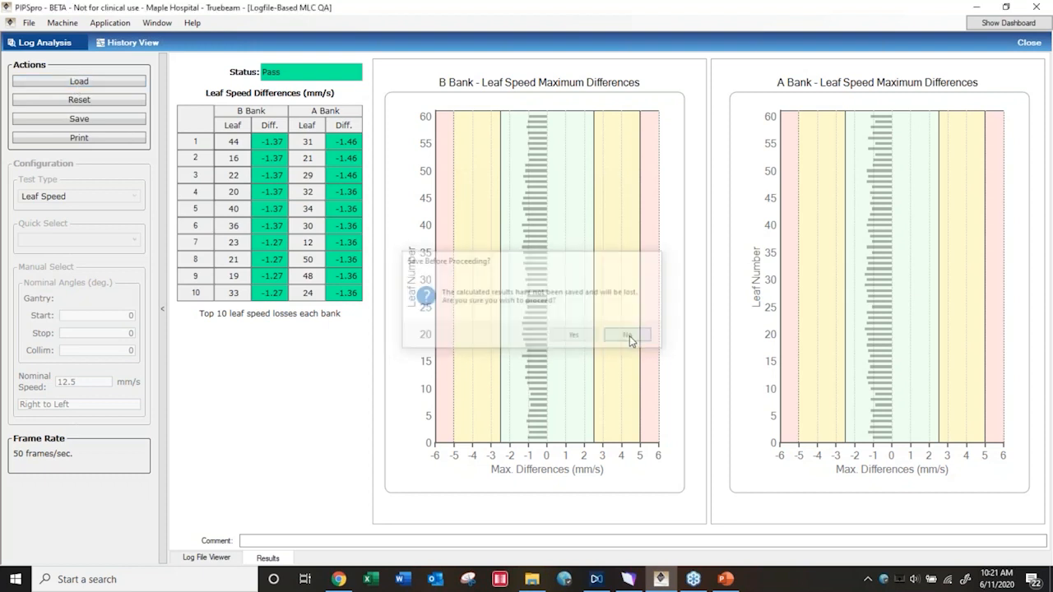
Reset the leaf speed analysis without saving its results, and load the Repeatabilty trajectory file
click(79, 99)
click(575, 336)
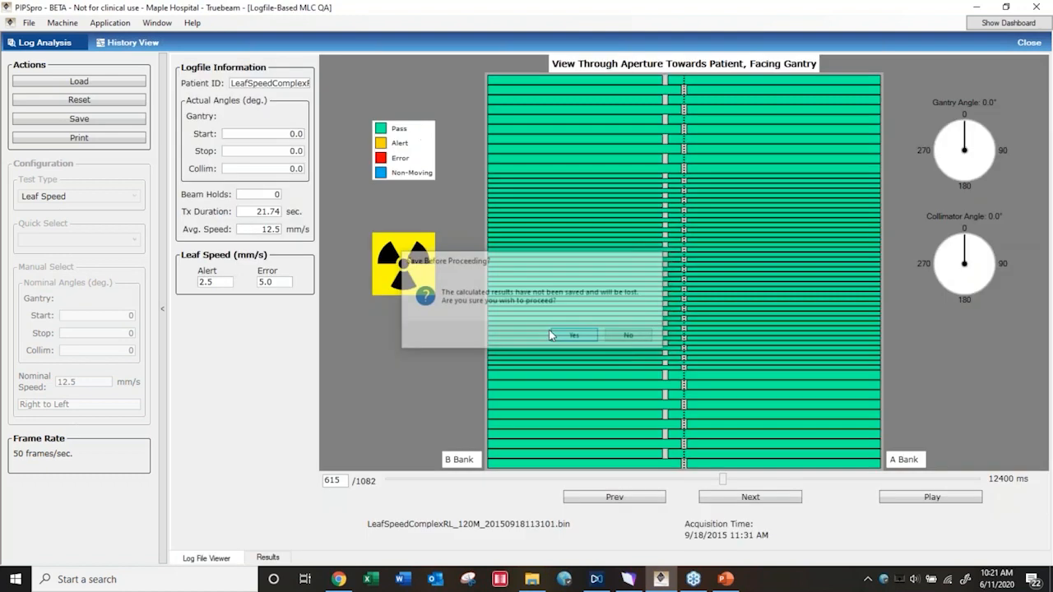
click(94, 84)
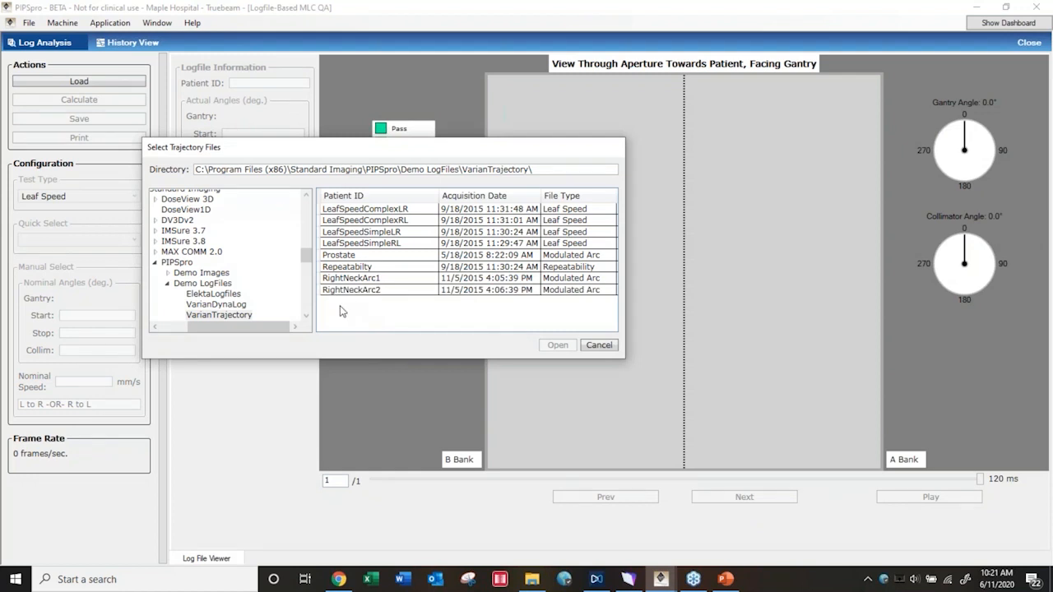
click(360, 269)
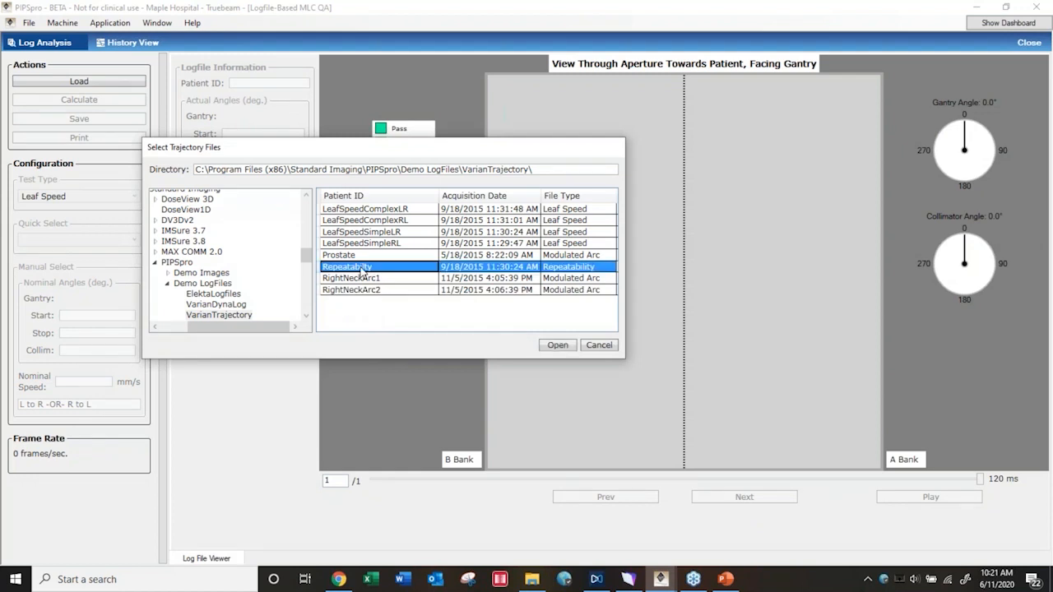
click(556, 345)
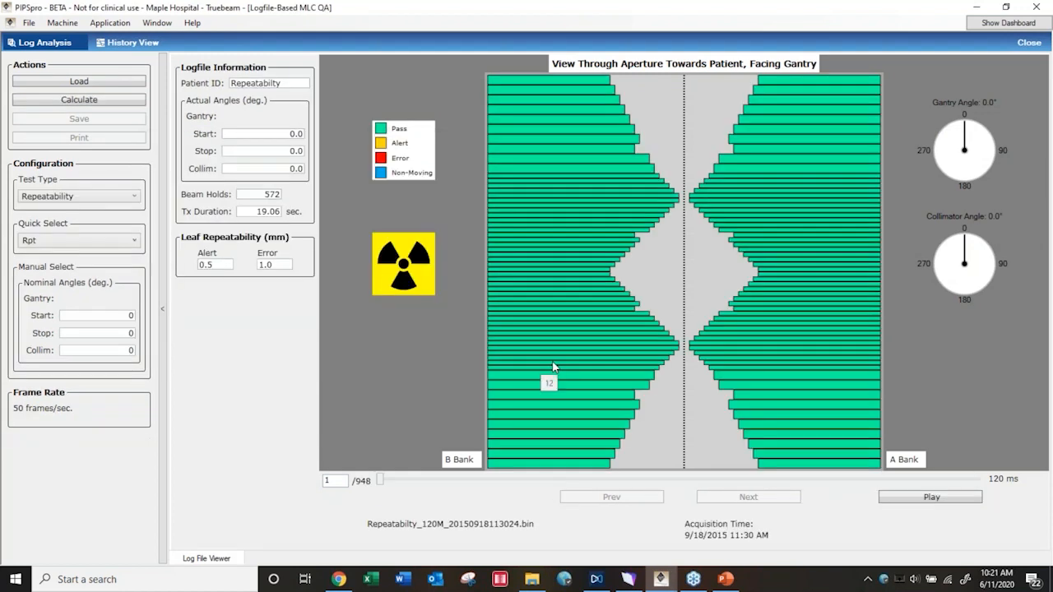
Play back part of the repeatability log, stop it, and calculate the leaf Repeatability results
click(915, 497)
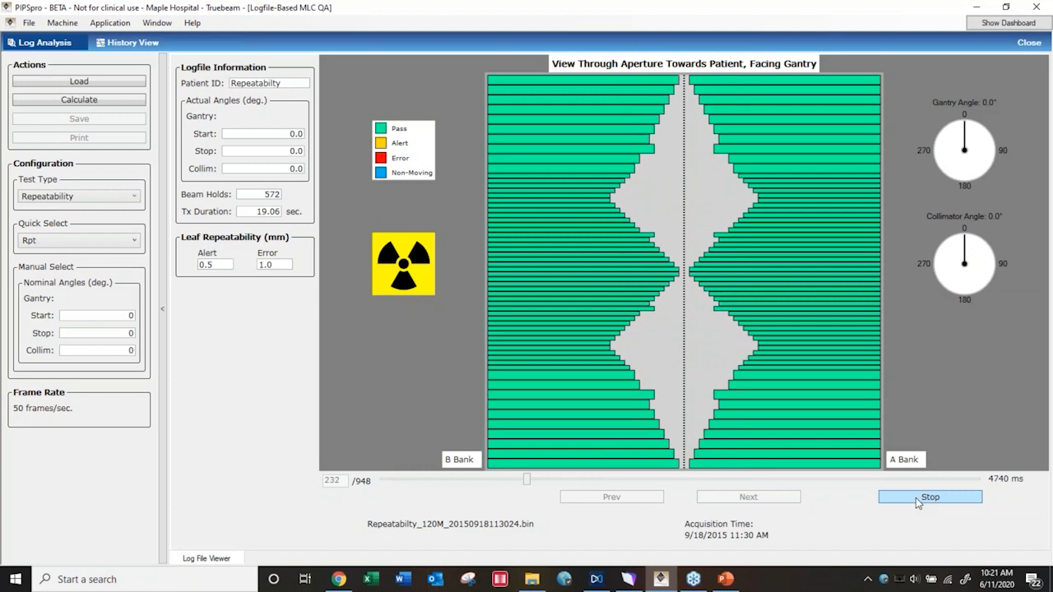
click(915, 497)
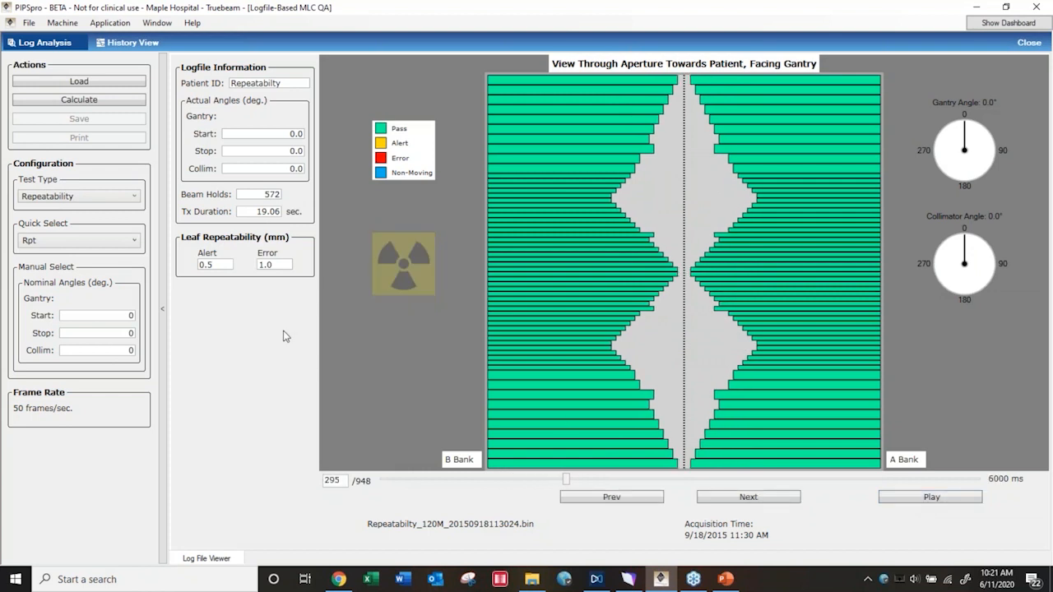
click(109, 100)
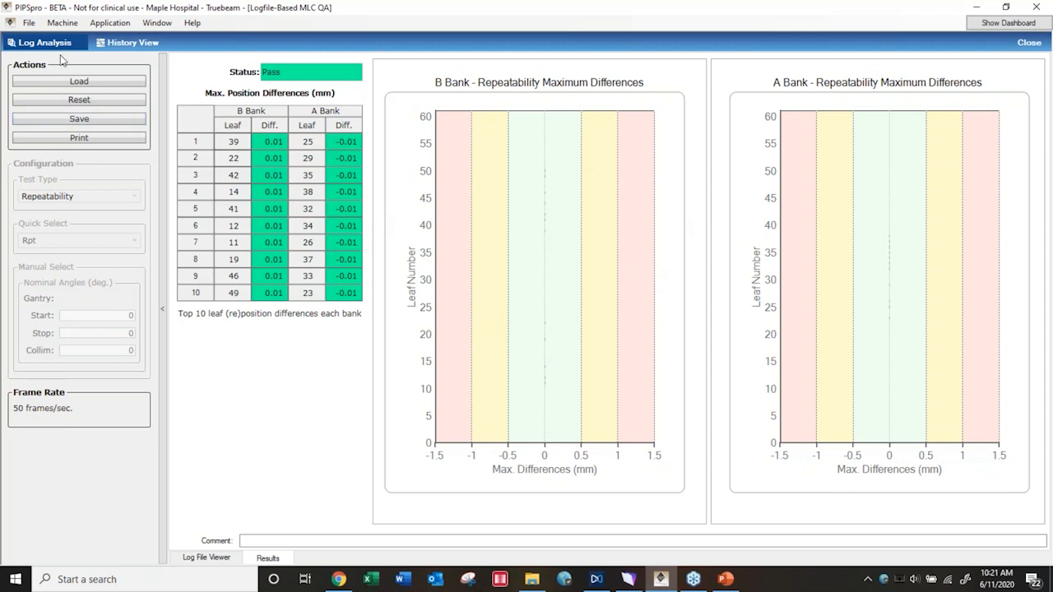
click(121, 26)
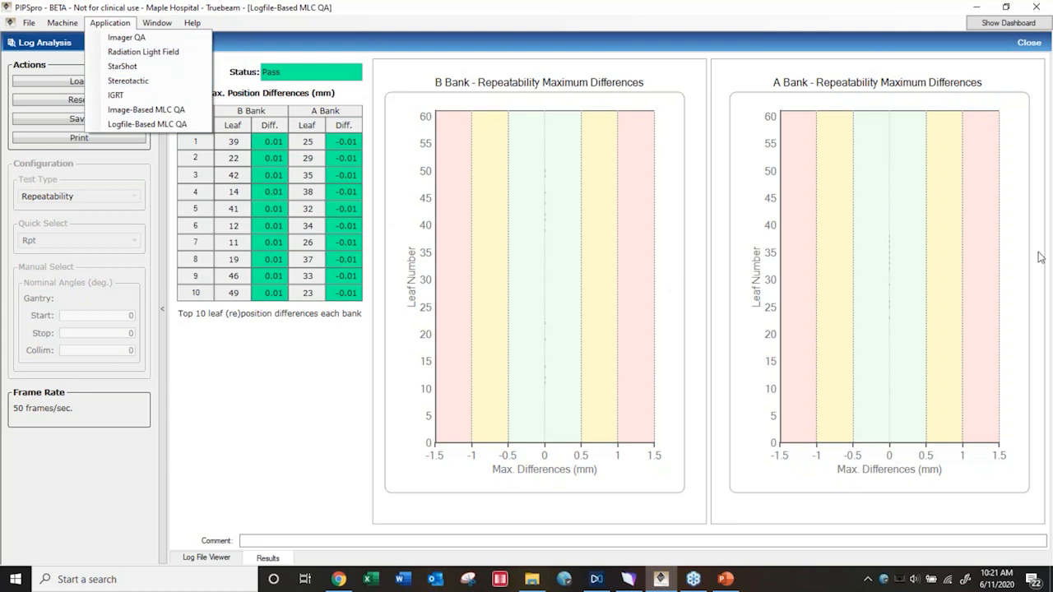
click(1043, 179)
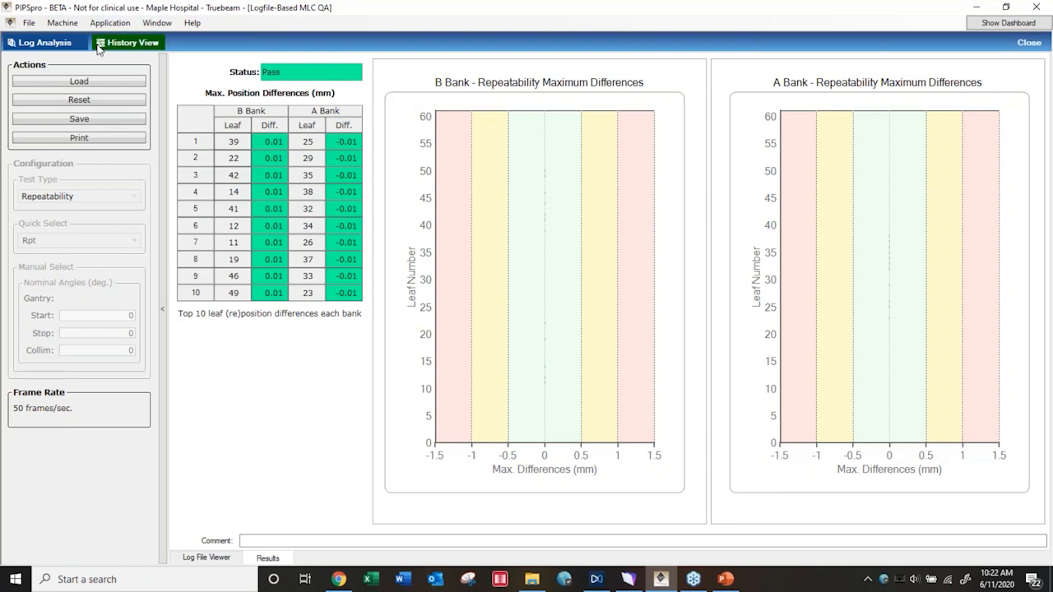
Switch to the PIPS Pro Overview presentation in PowerPoint and show the closing Thank You slide, number 18
click(725, 579)
click(33, 500)
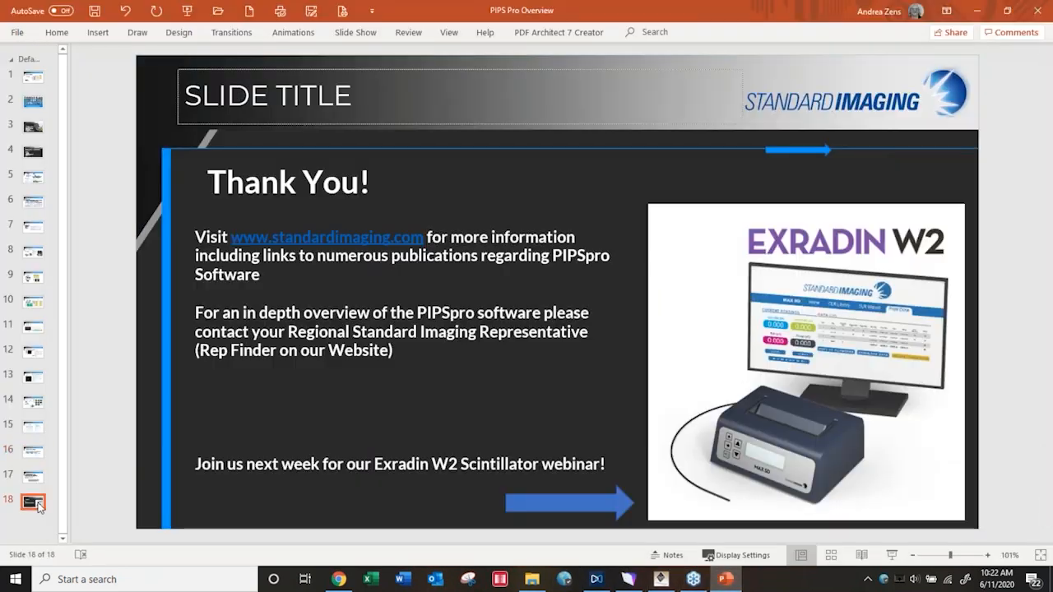